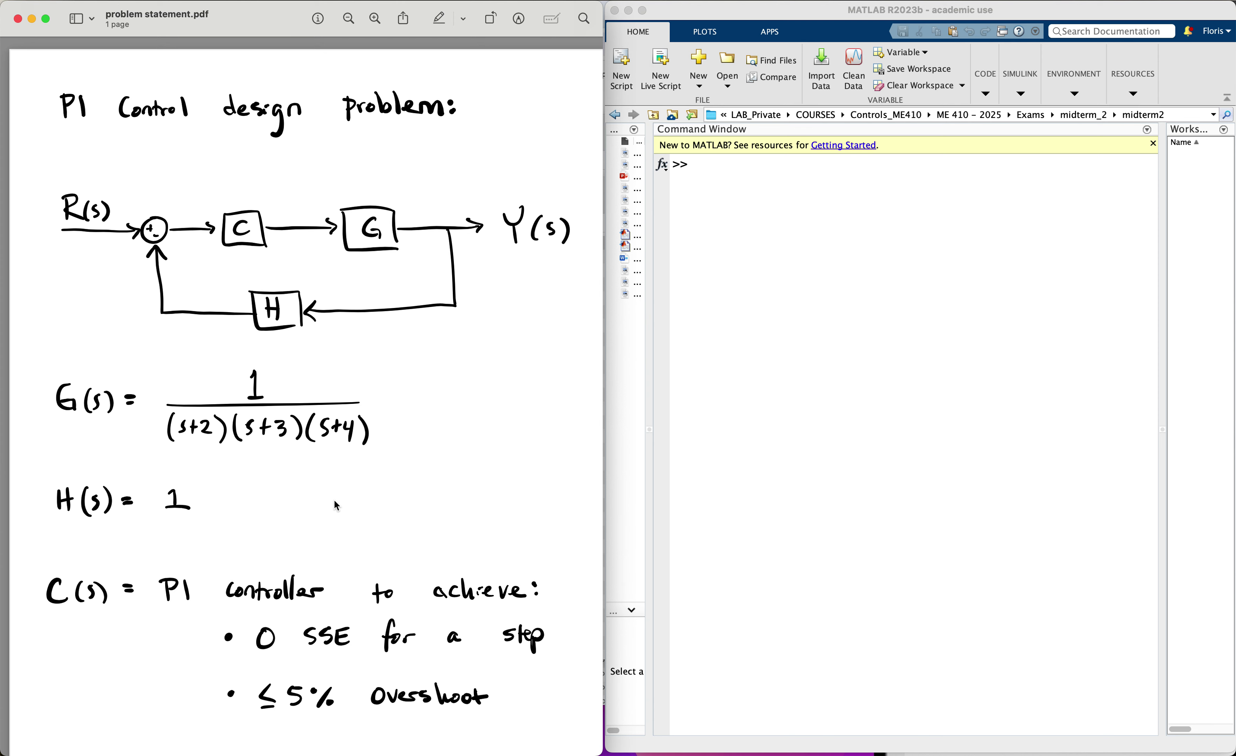
# Review the problem statement through C(s), switch to MATLAB and define the Laplace variable with s = tf('s');.
pyautogui.scroll(-5, 335, 505)
pyautogui.scroll(2, 335, 505)
pyautogui.scroll(1, 315, 548)
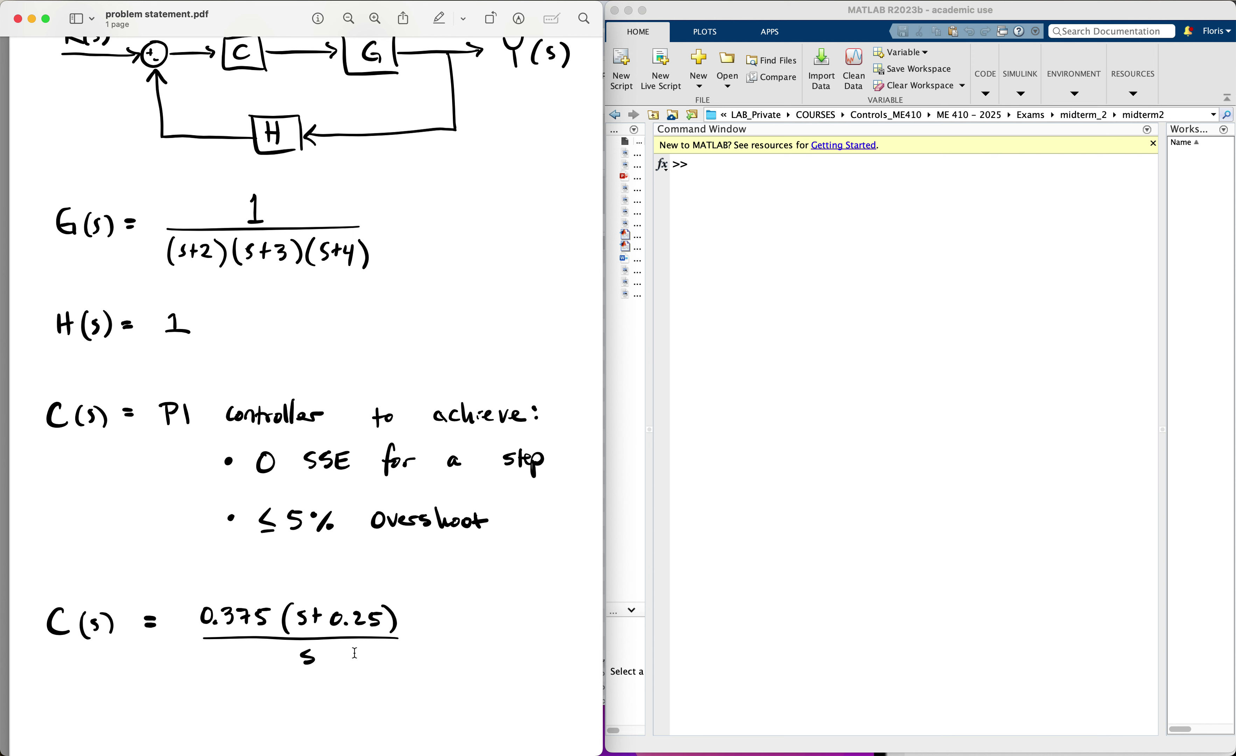
pyautogui.click(834, 528)
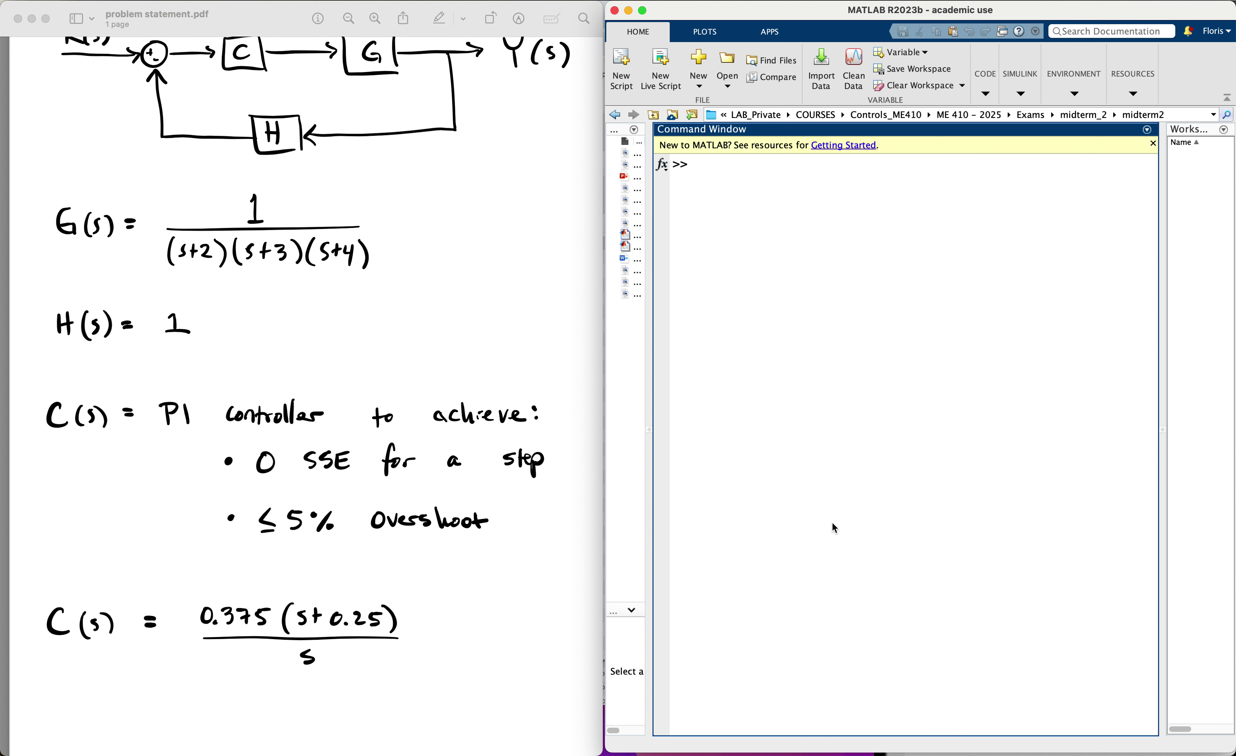
pyautogui.write("s = tf('s');")
pyautogui.press('Return')
# Try to define the plant transfer function as G = 1/((s+2)(s+3)(s+4));.
pyautogui.write('G = 1/((')
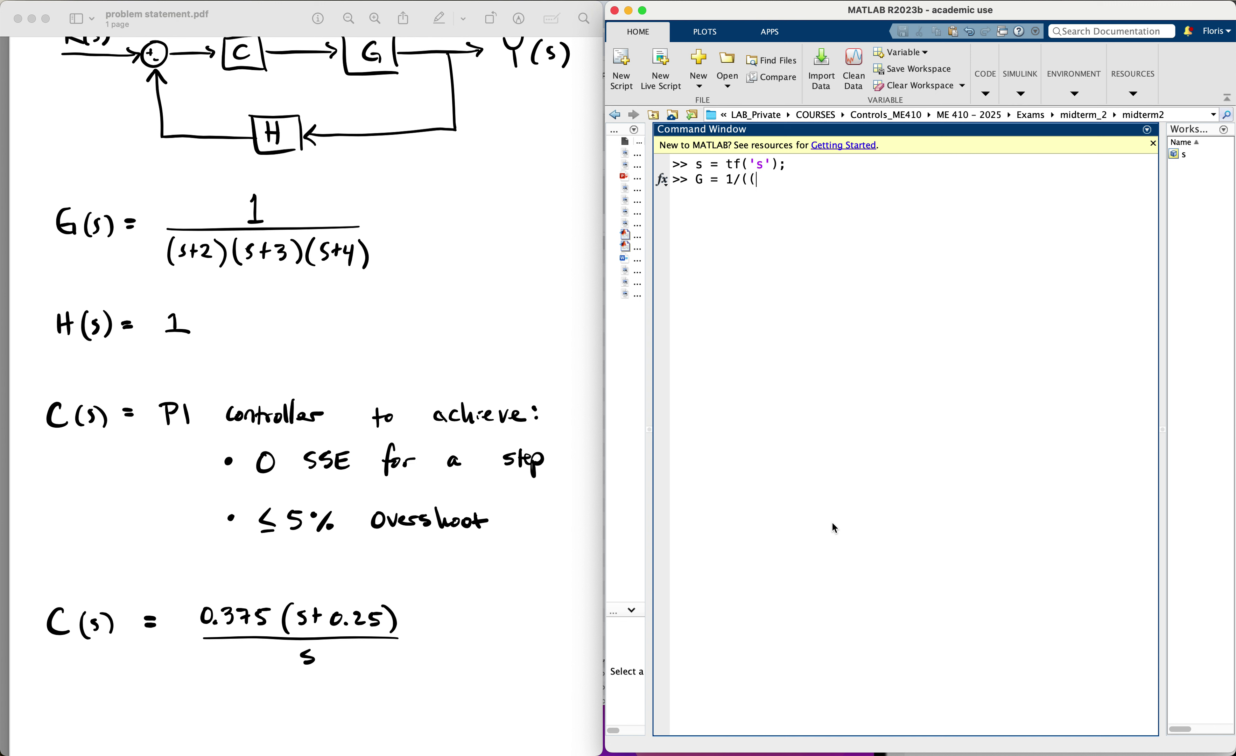
pyautogui.write('s+2)(s+3)(s+4));')
pyautogui.press('Return')
# Correct the plant definition to G = 1/((s+2)*(s+3)*(s+4)); and define the feedback as H = 1;.
pyautogui.press('Up')
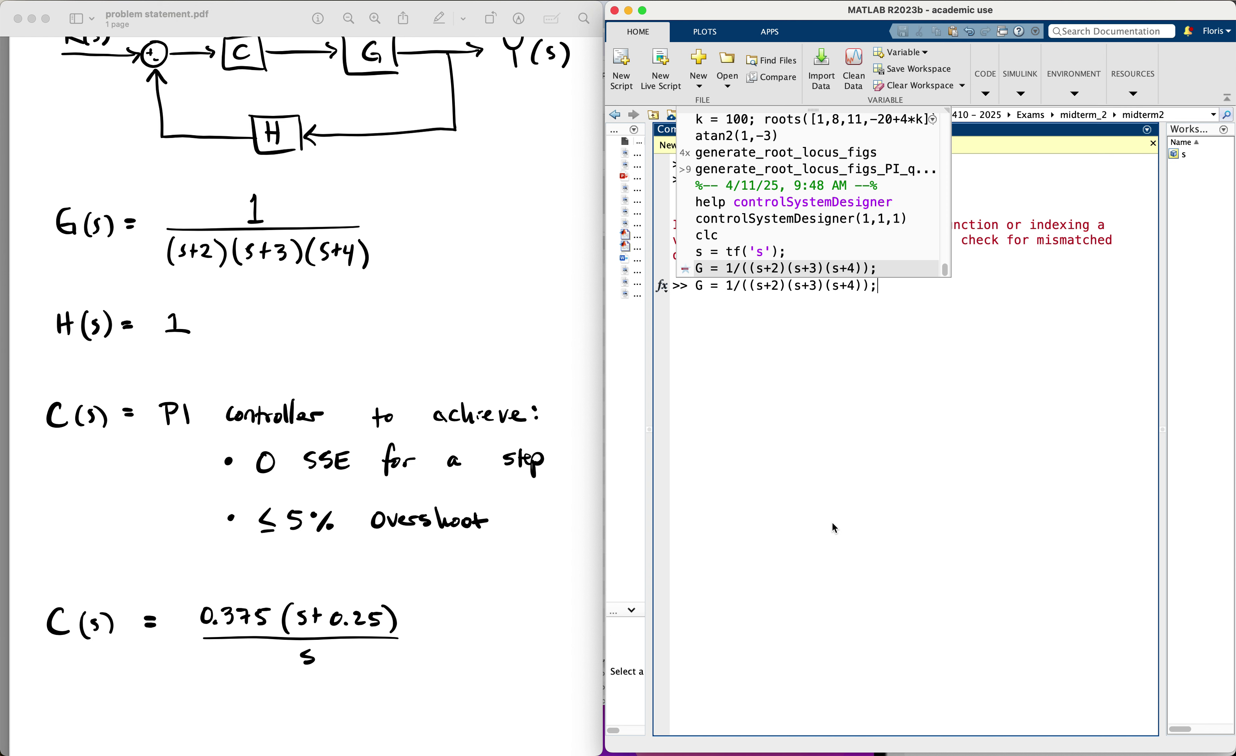
pyautogui.press('Left')
pyautogui.press('Left')
pyautogui.press('Left')
pyautogui.press('Left')
pyautogui.press('Left')
pyautogui.press('Left')
pyautogui.press('Left')
pyautogui.press('Left')
pyautogui.press('Left')
pyautogui.press('Left')
pyautogui.press('Left')
pyautogui.press('Left')
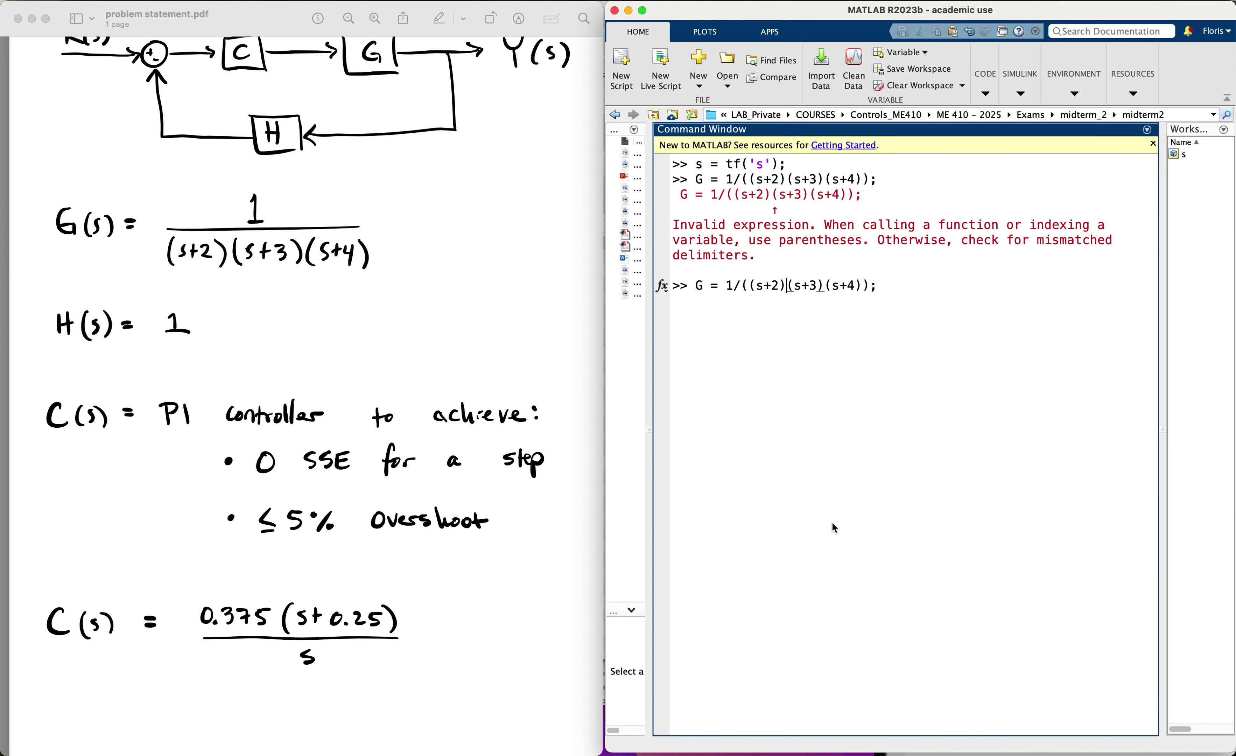
pyautogui.write('*')
pyautogui.press('Right')
pyautogui.press('Right')
pyautogui.press('Right')
pyautogui.press('Right')
pyautogui.press('Right')
pyautogui.write('*')
pyautogui.press('Return')
pyautogui.write('H = 1;')
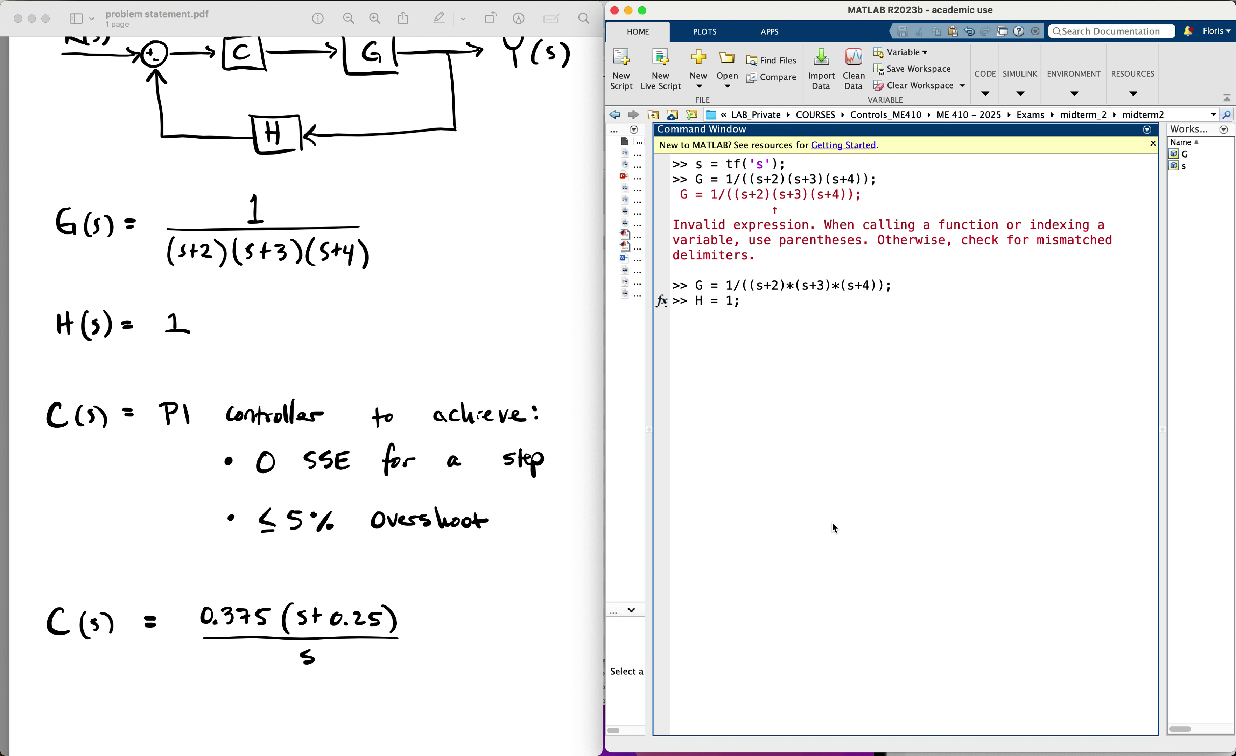
pyautogui.press('Return')
# Look up the help for controlSystemDesigner and read its block diagram and the syntax for G, C, H and F.
pyautogui.write('help control')
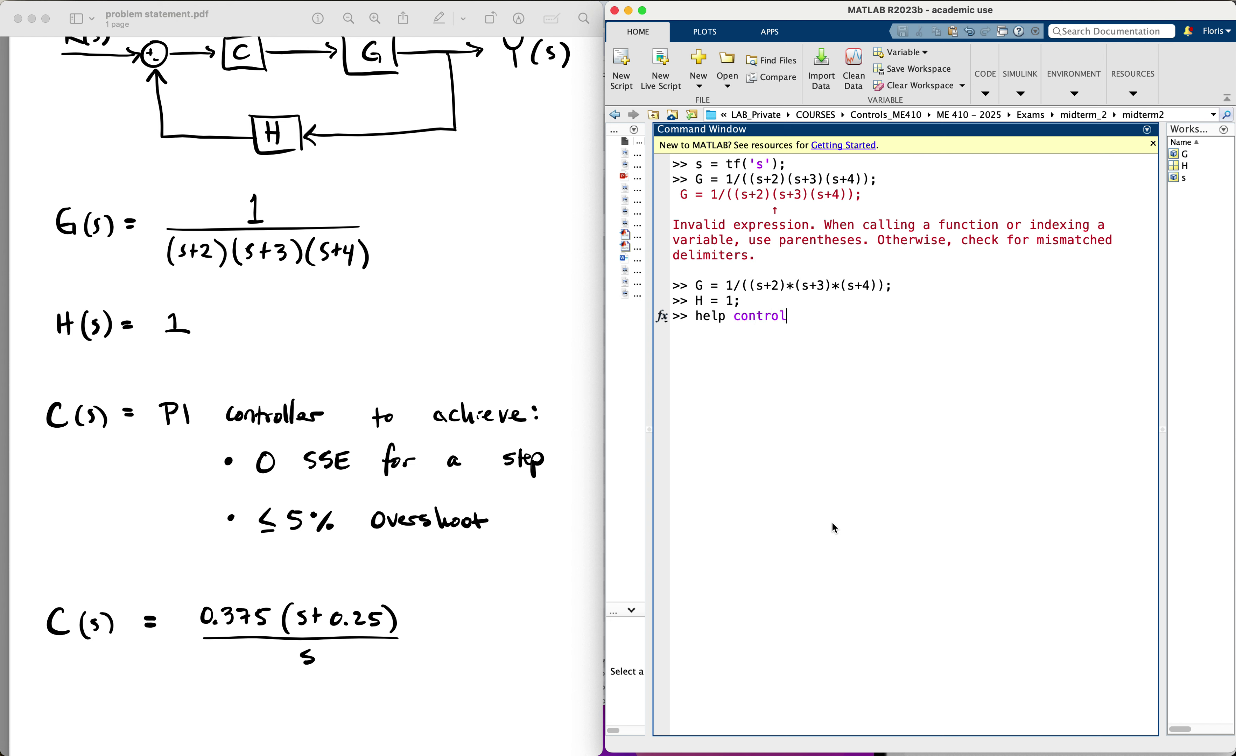
pyautogui.write('S')
pyautogui.press('BackSpace')
pyautogui.write('S')
pyautogui.press('Tab')
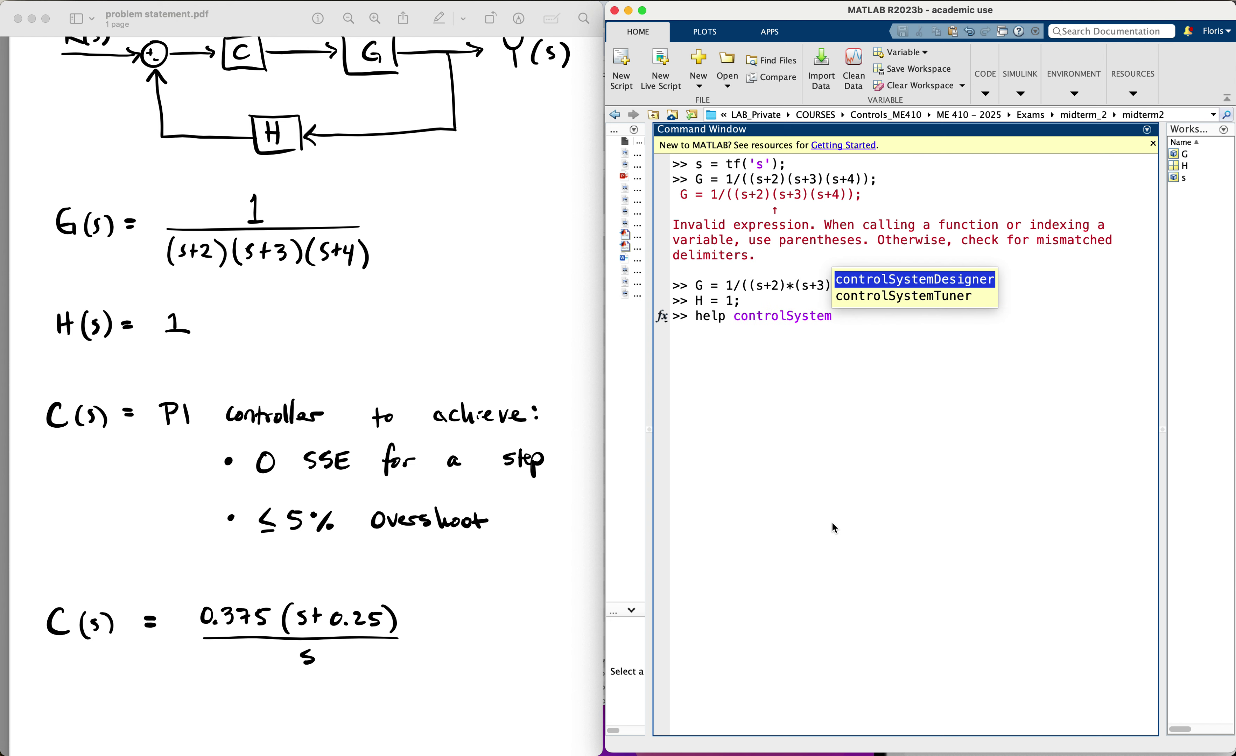
pyautogui.press('Return')
pyautogui.press('Return')
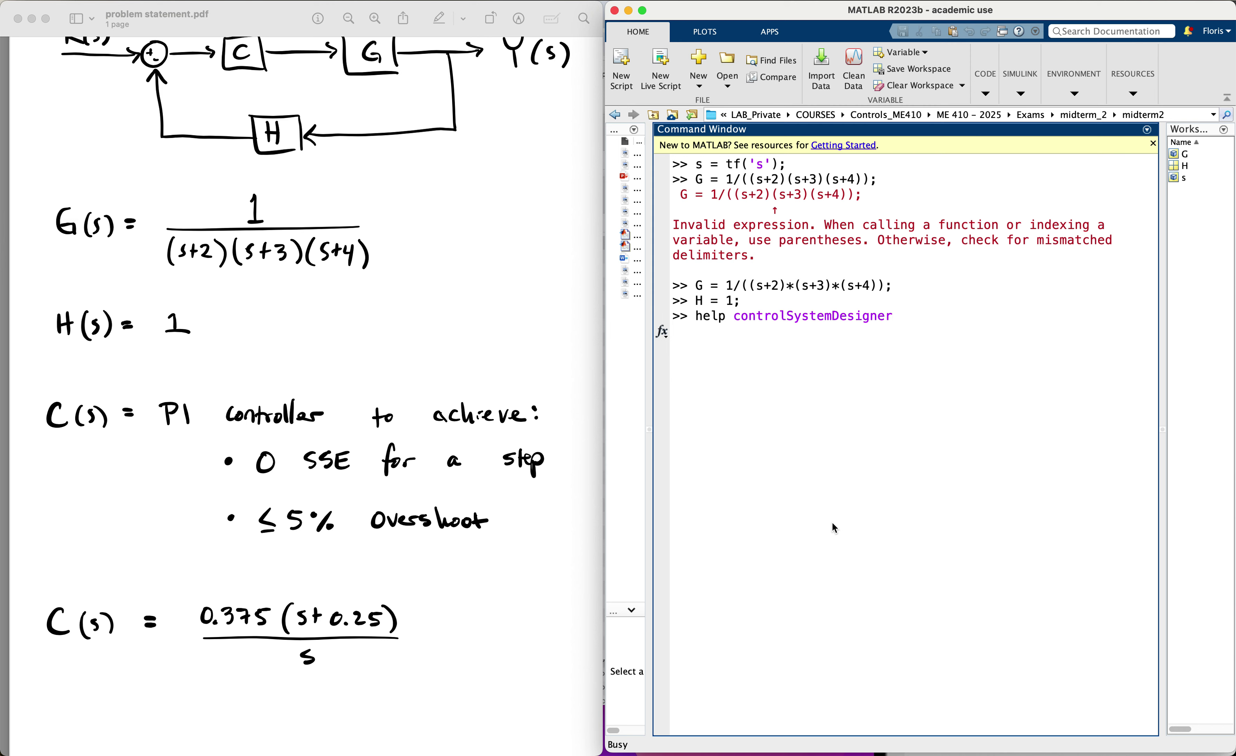
pyautogui.scroll(3, 834, 527)
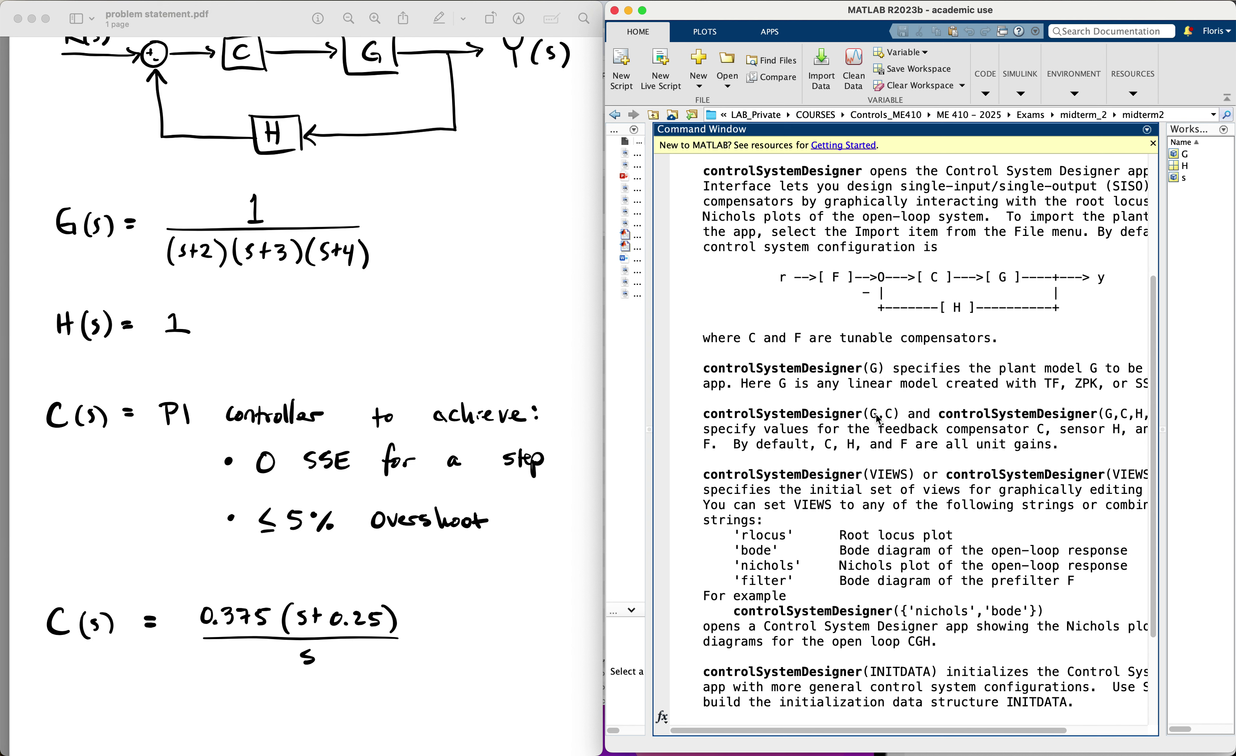
pyautogui.scroll(1, 895, 419)
pyautogui.hscroll(2, 895, 419)
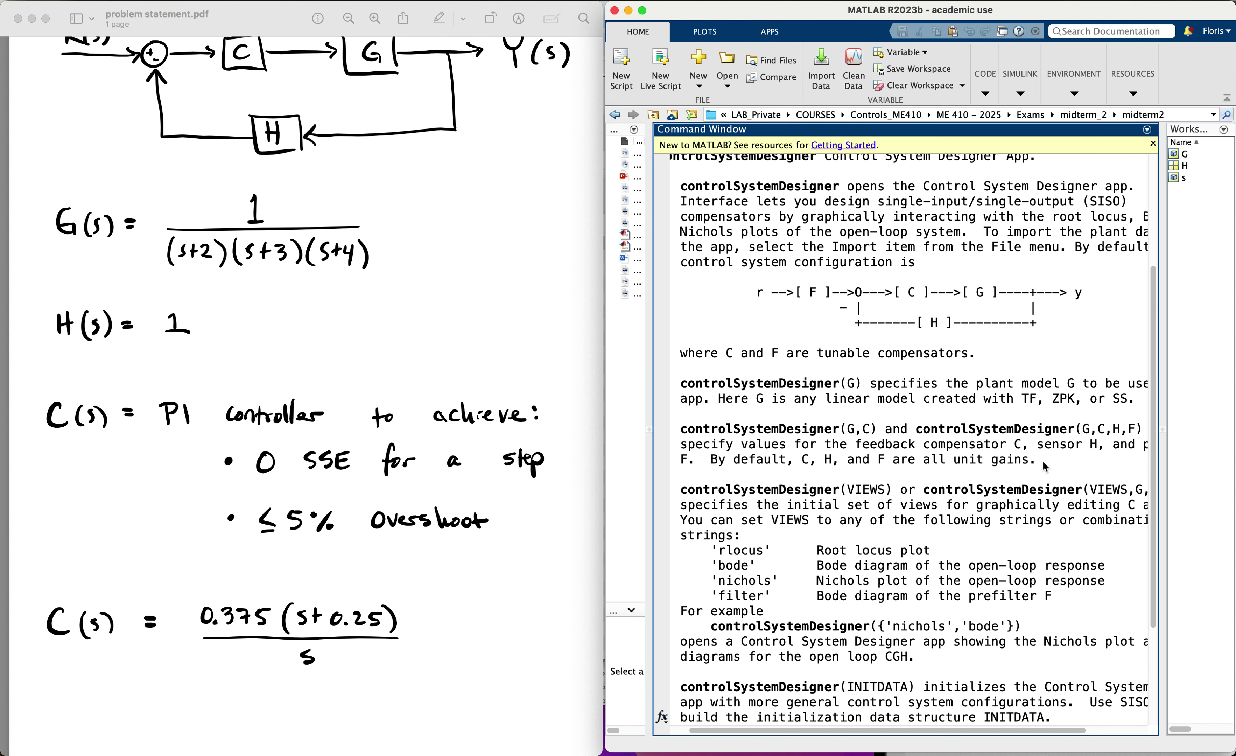
pyautogui.scroll(-5, 1045, 466)
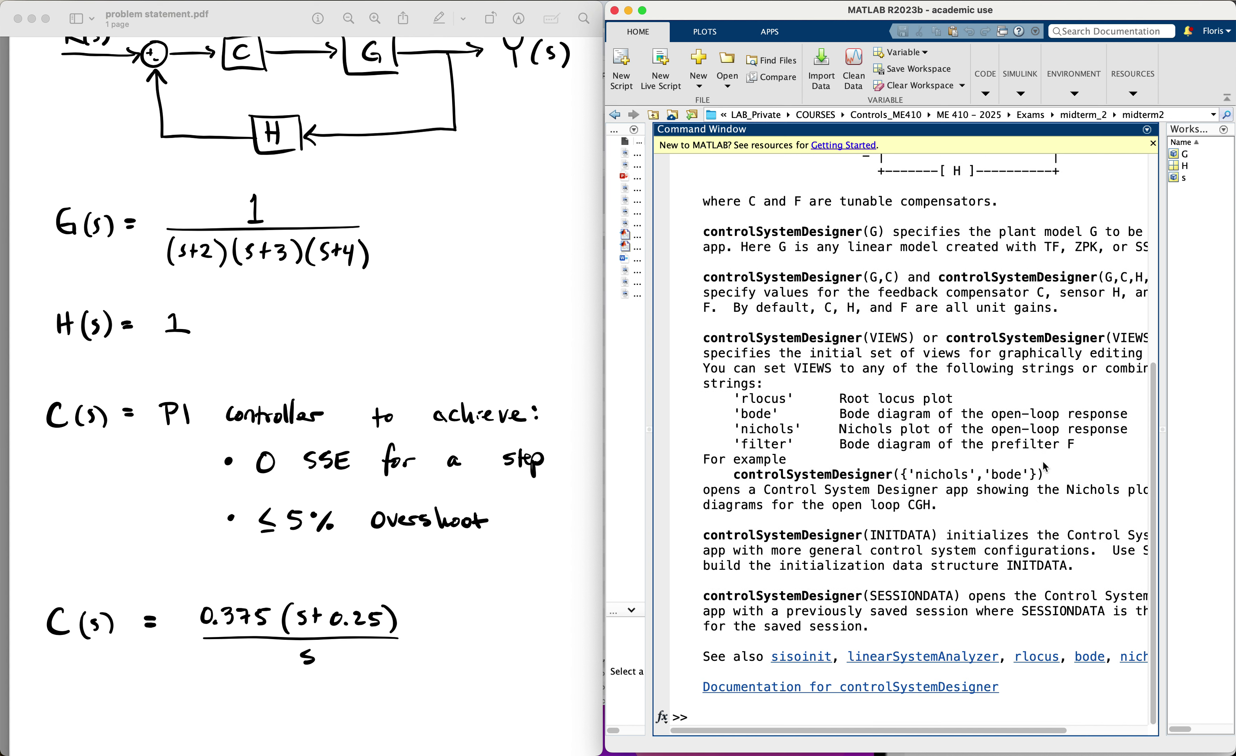
# Launch Control System Designer with controlSystemDesigner(G, 1, H) and enlarge its window to fill most of the screen.
pyautogui.write('control')
pyautogui.press('Tab')
pyautogui.press('Down')
pyautogui.press('Down')
pyautogui.press('Down')
pyautogui.press('Down')
pyautogui.press('Down')
pyautogui.press('Down')
pyautogui.press('Down')
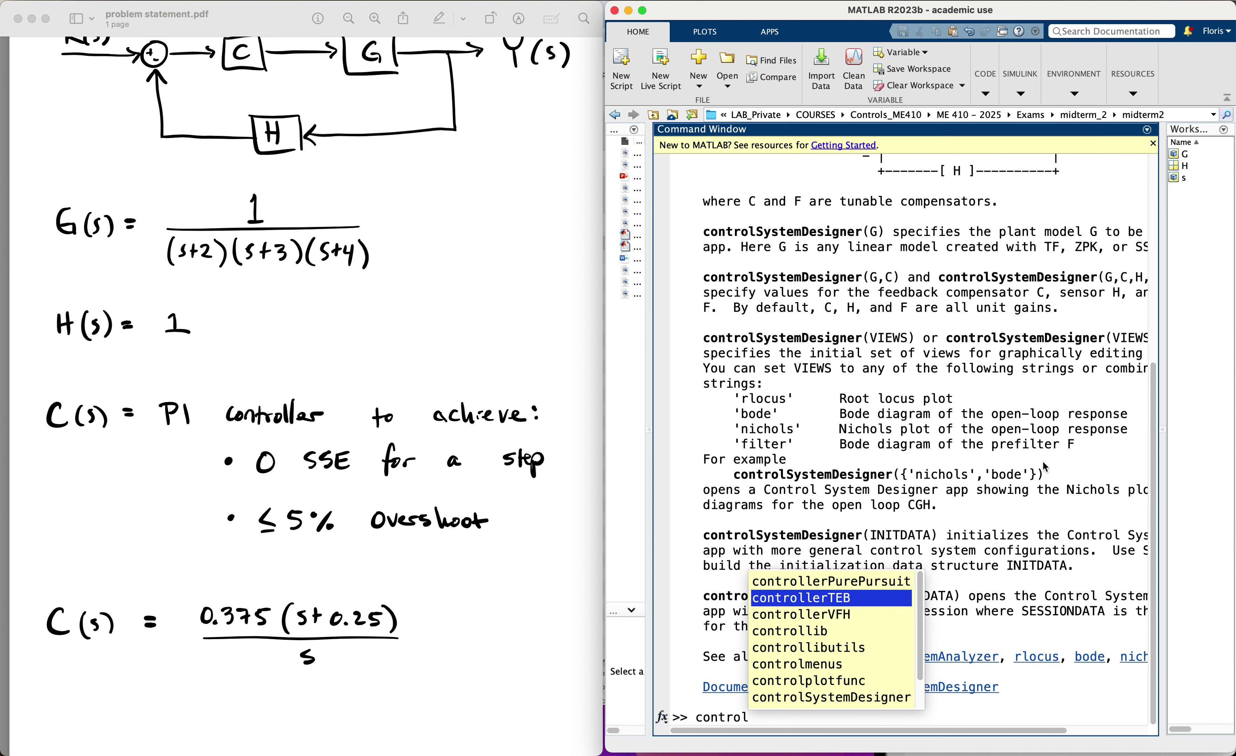
pyautogui.press('Return')
pyautogui.write('(G,')
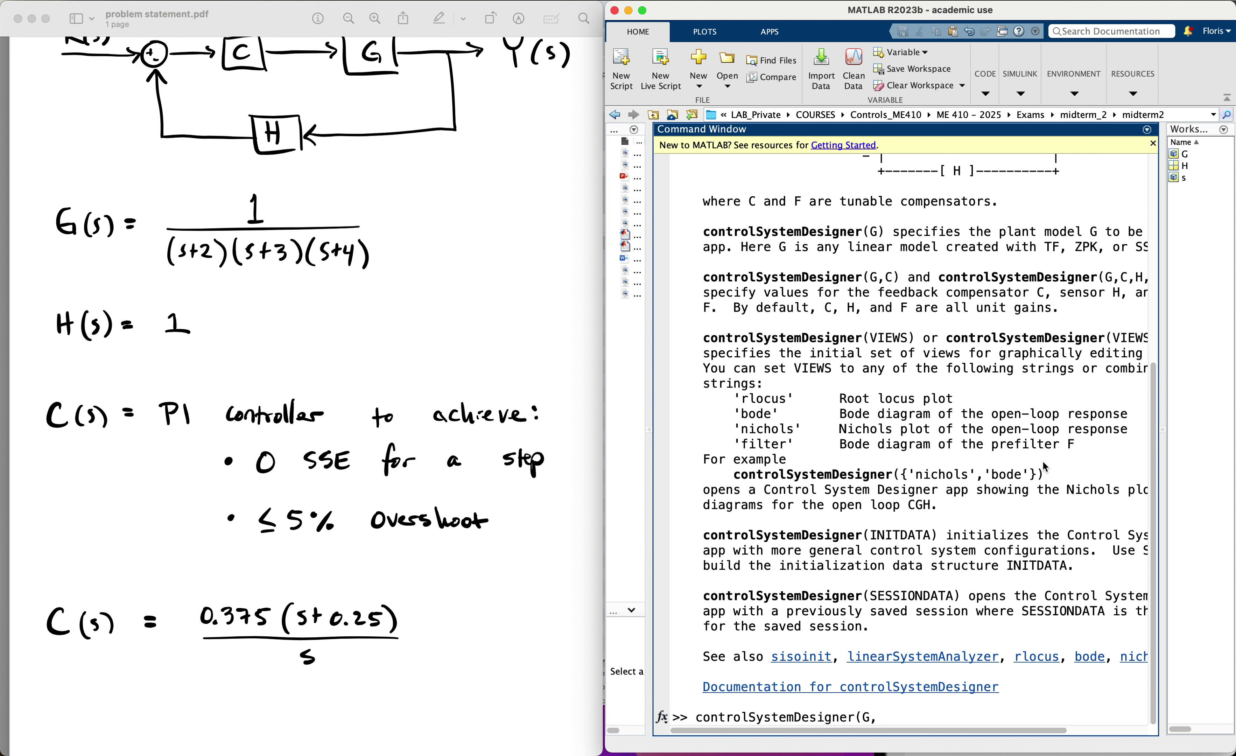
pyautogui.write(' 1, H)')
pyautogui.press('Return')
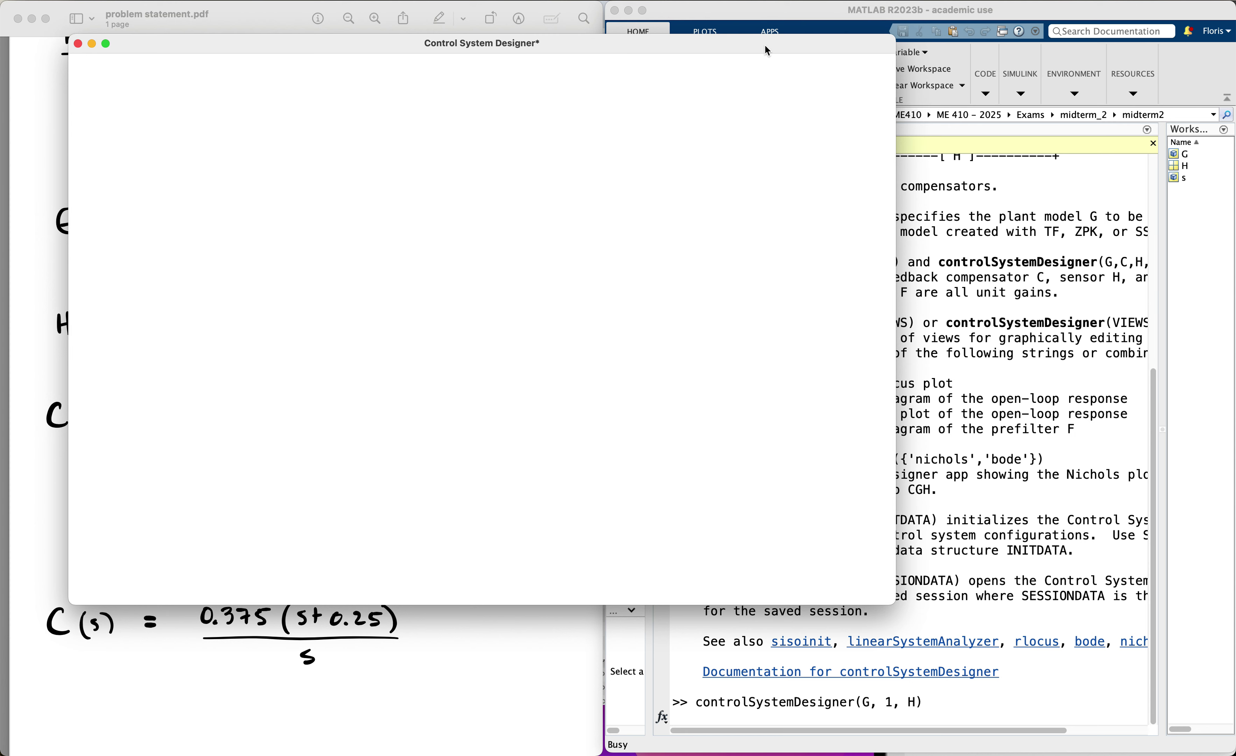
pyautogui.moveTo(767, 50); pyautogui.dragTo(717, 35)
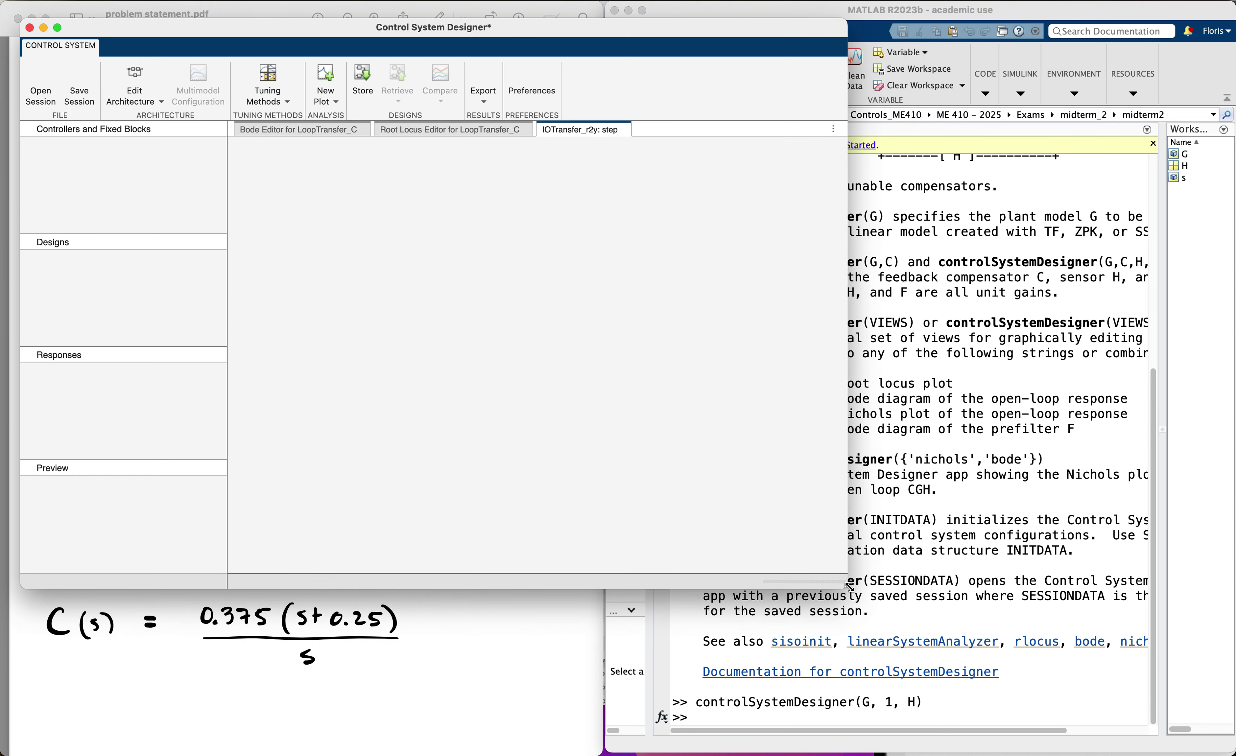
pyautogui.moveTo(849, 585); pyautogui.dragTo(1203, 724)
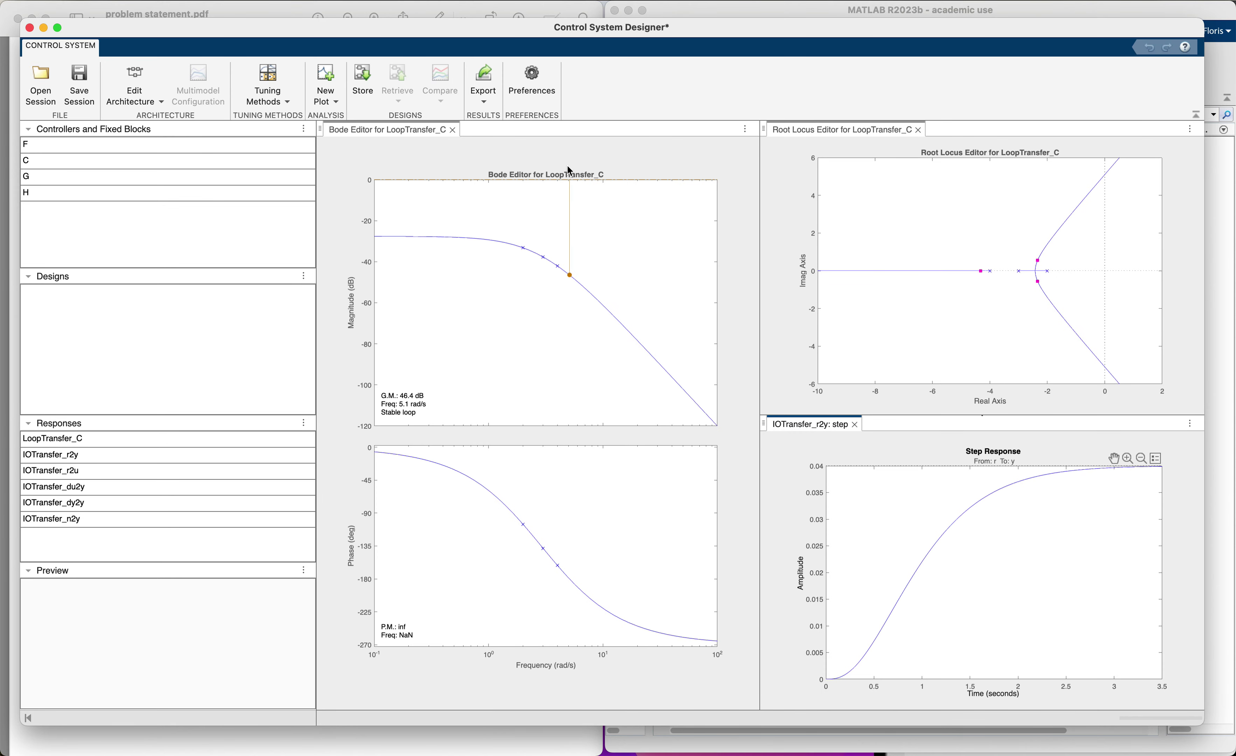
# Set the compensator format to Zero/pole/gain in the preferences and narrow the Bode Editor to widen the other plots.
pyautogui.click(541, 84)
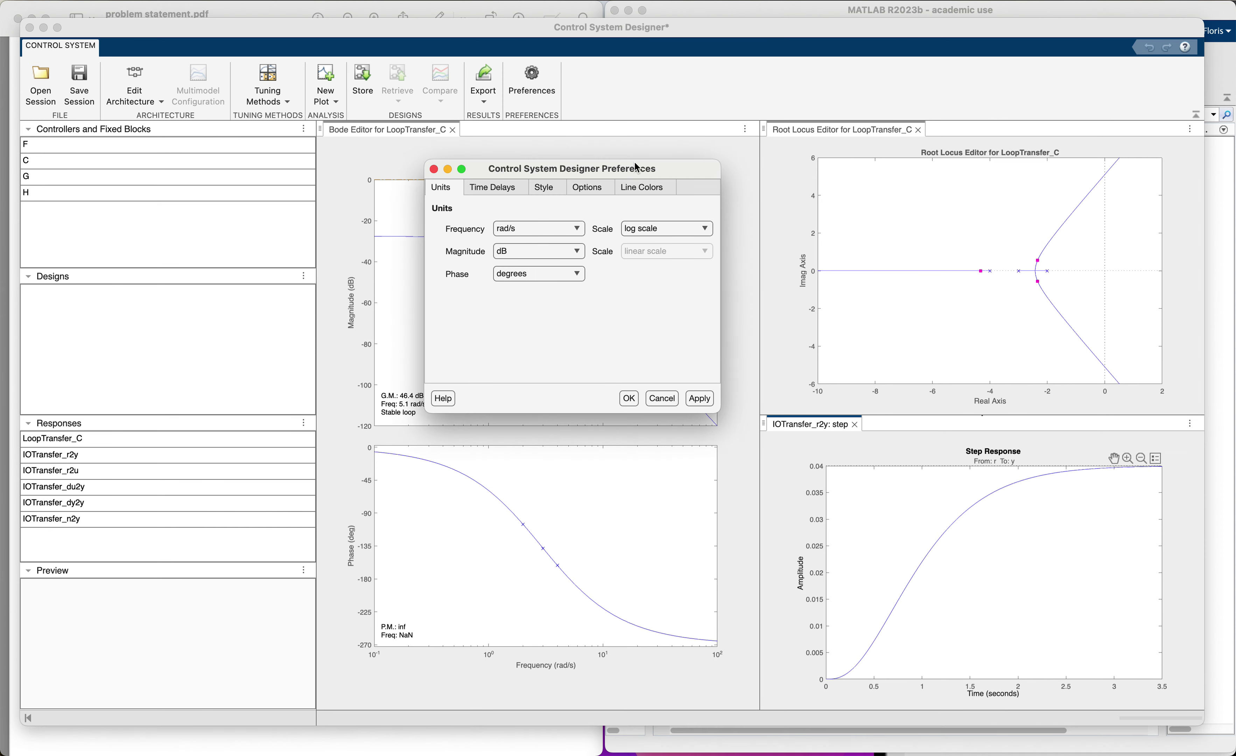
pyautogui.click(588, 188)
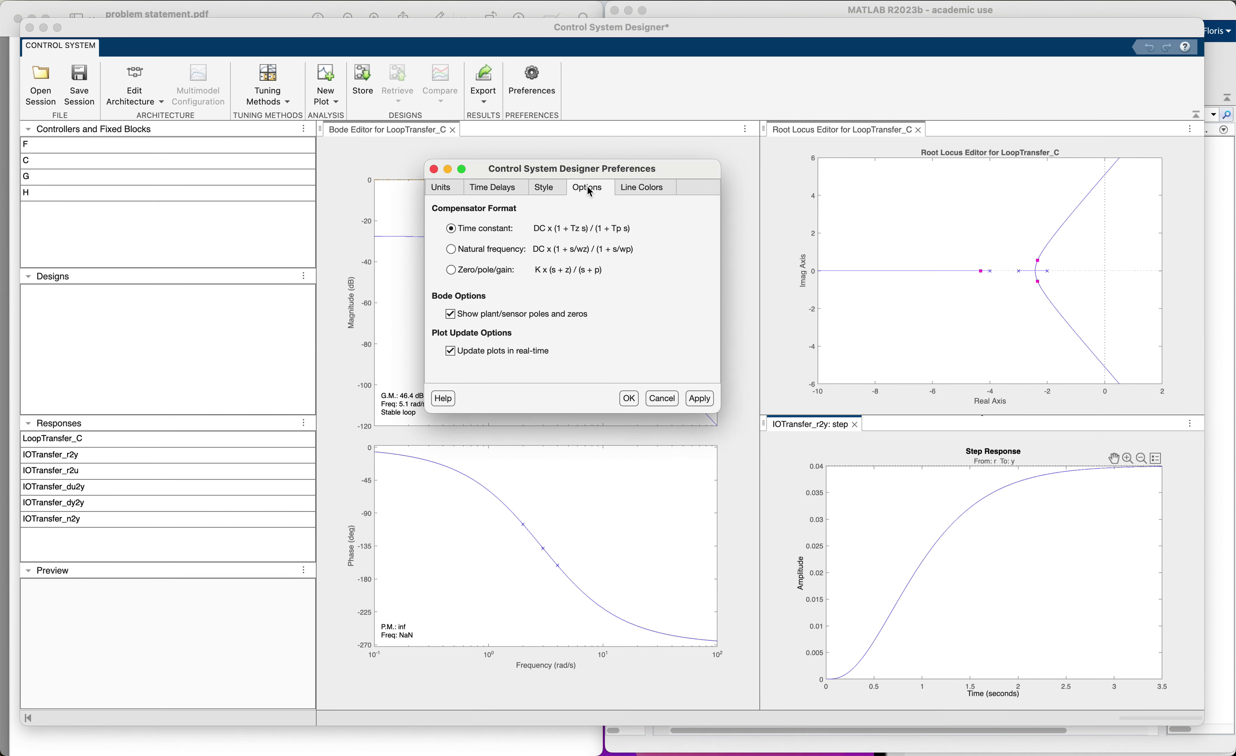
pyautogui.click(495, 270)
pyautogui.click(703, 397)
pyautogui.click(629, 400)
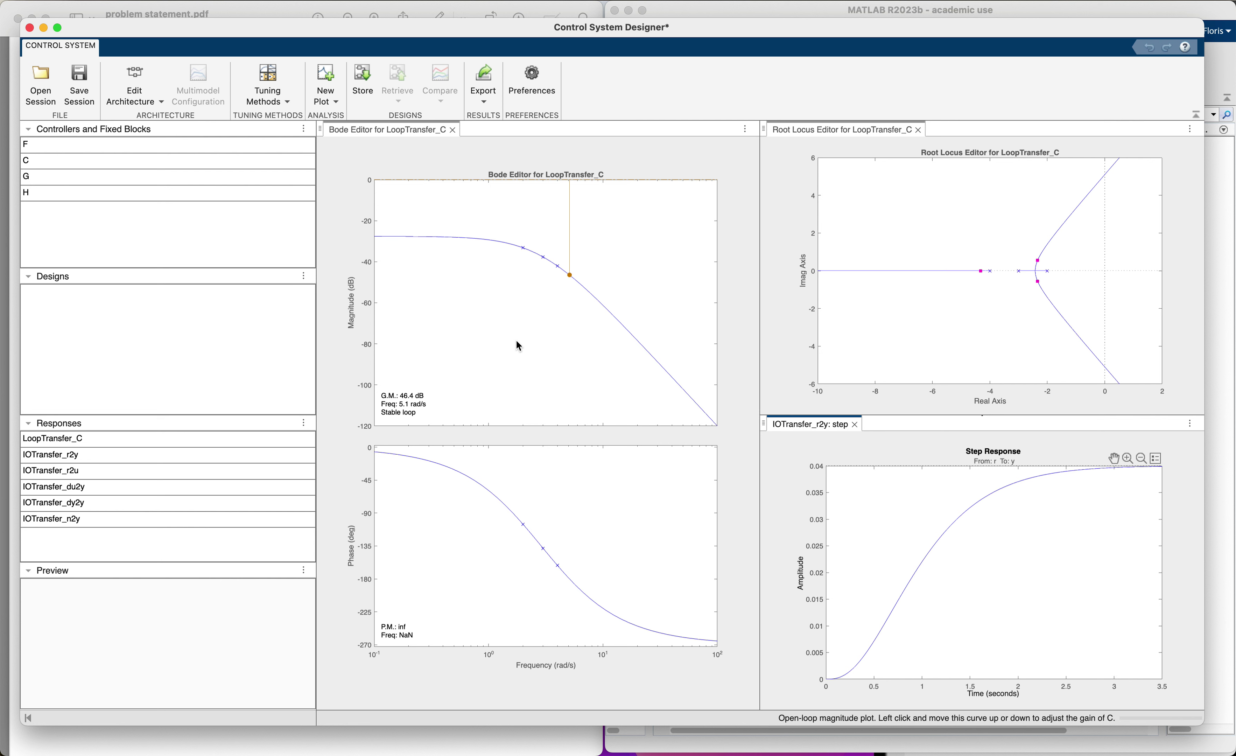
pyautogui.moveTo(761, 327); pyautogui.dragTo(353, 307)
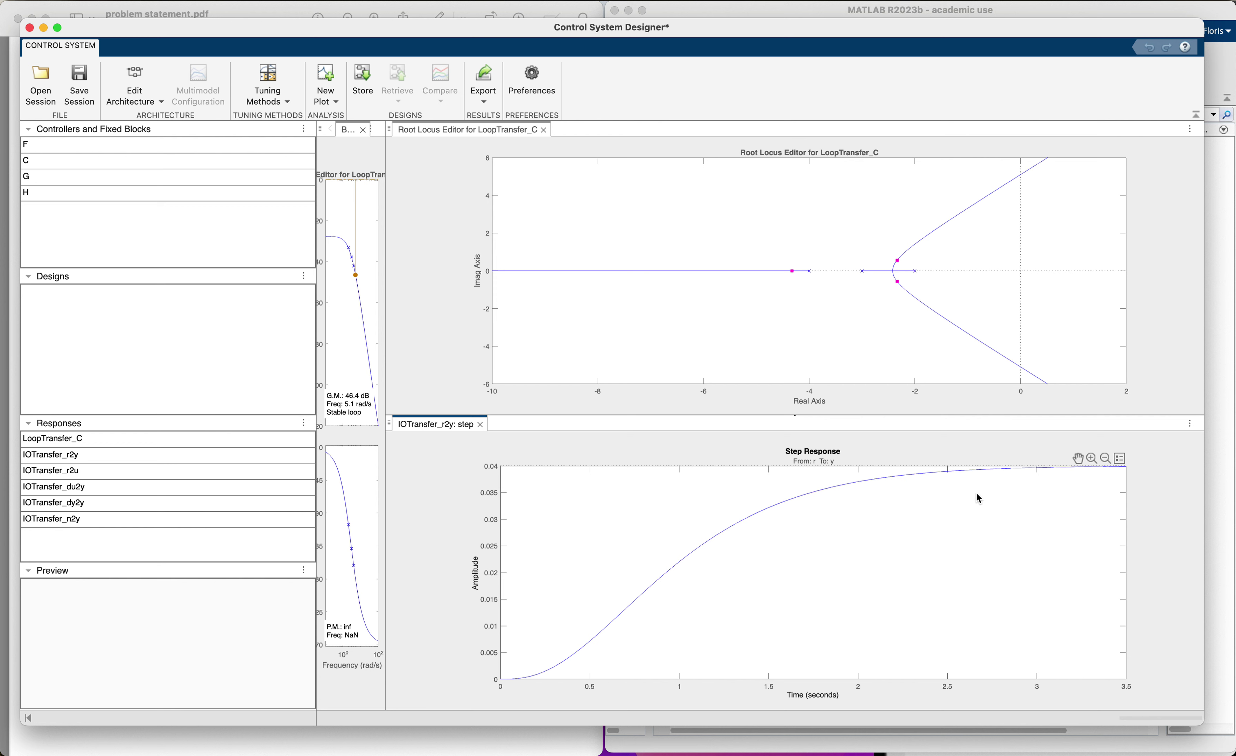
# Add a design requirement of percent overshoot below 5 to the root locus plot.
pyautogui.rightClick(834, 316)
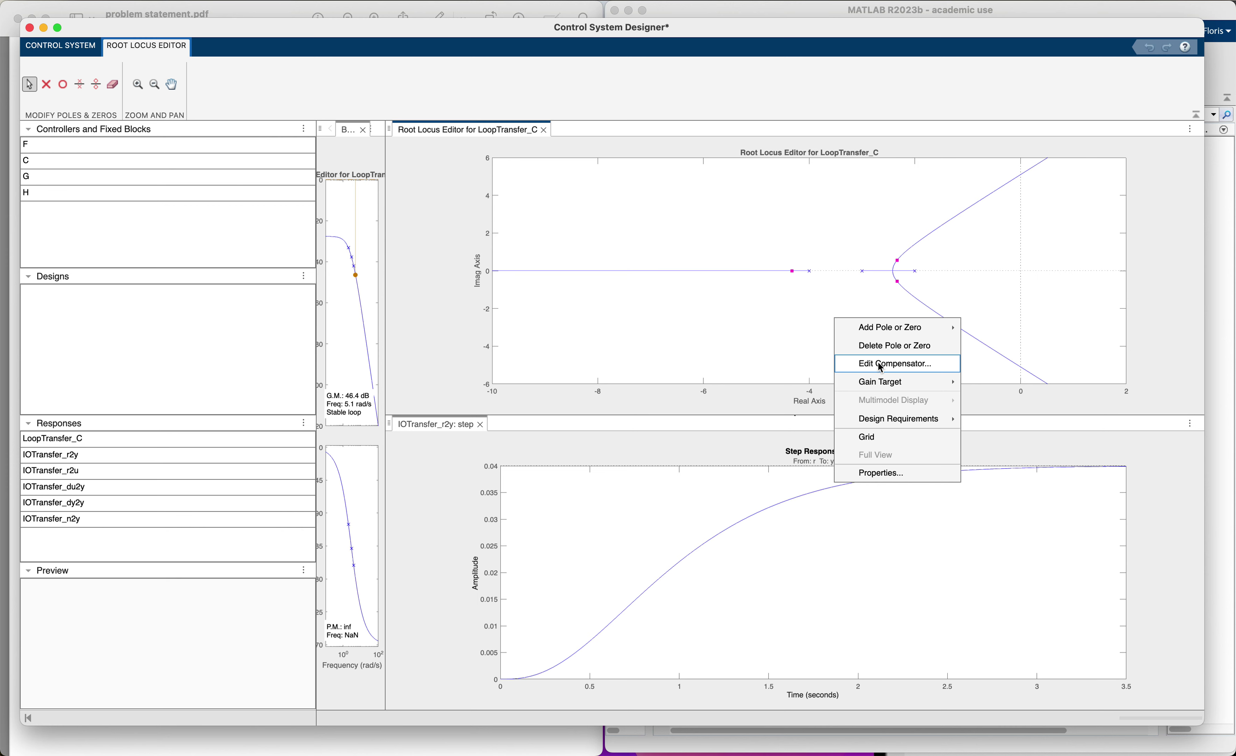
pyautogui.moveTo(895, 421)
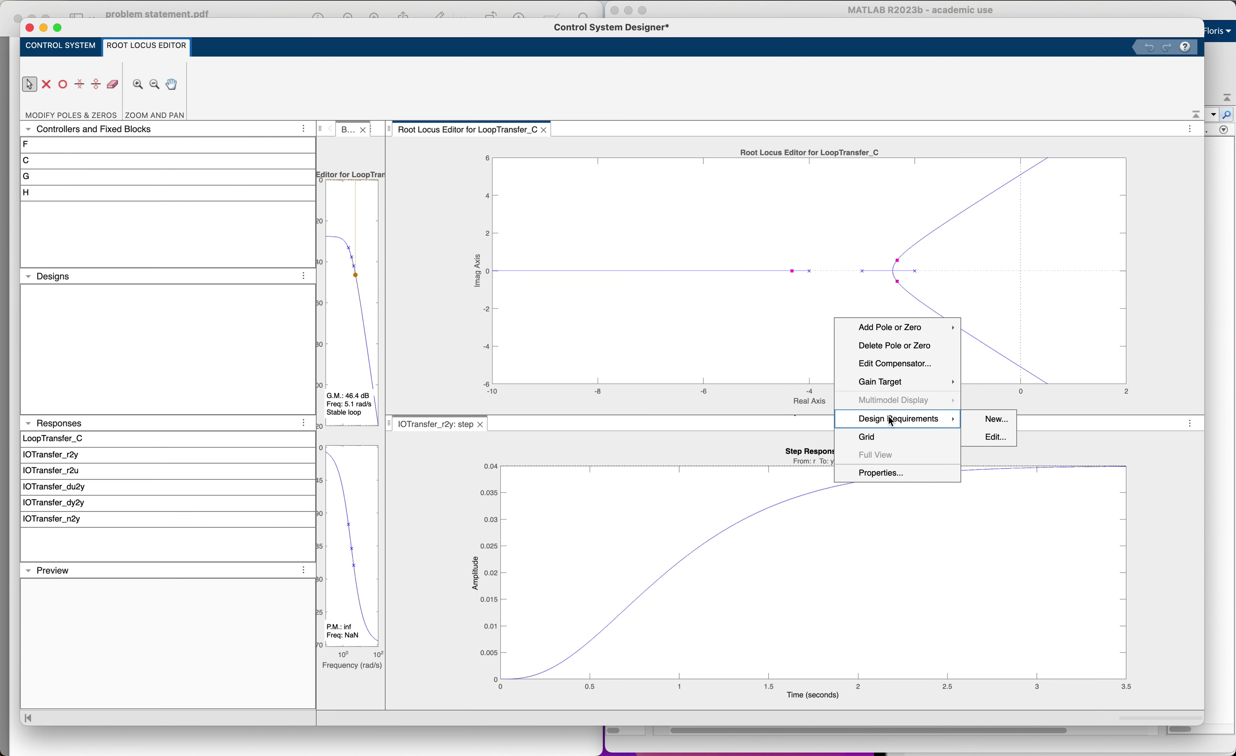
pyautogui.click(977, 427)
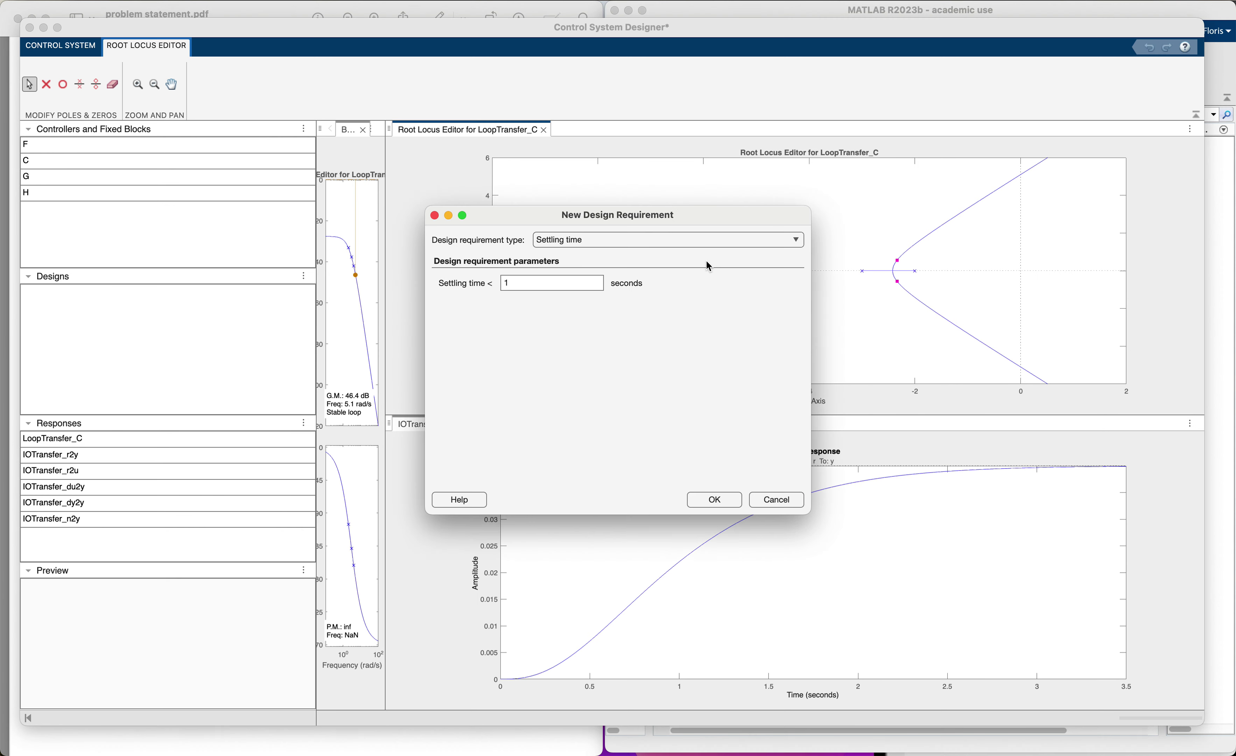
pyautogui.click(597, 241)
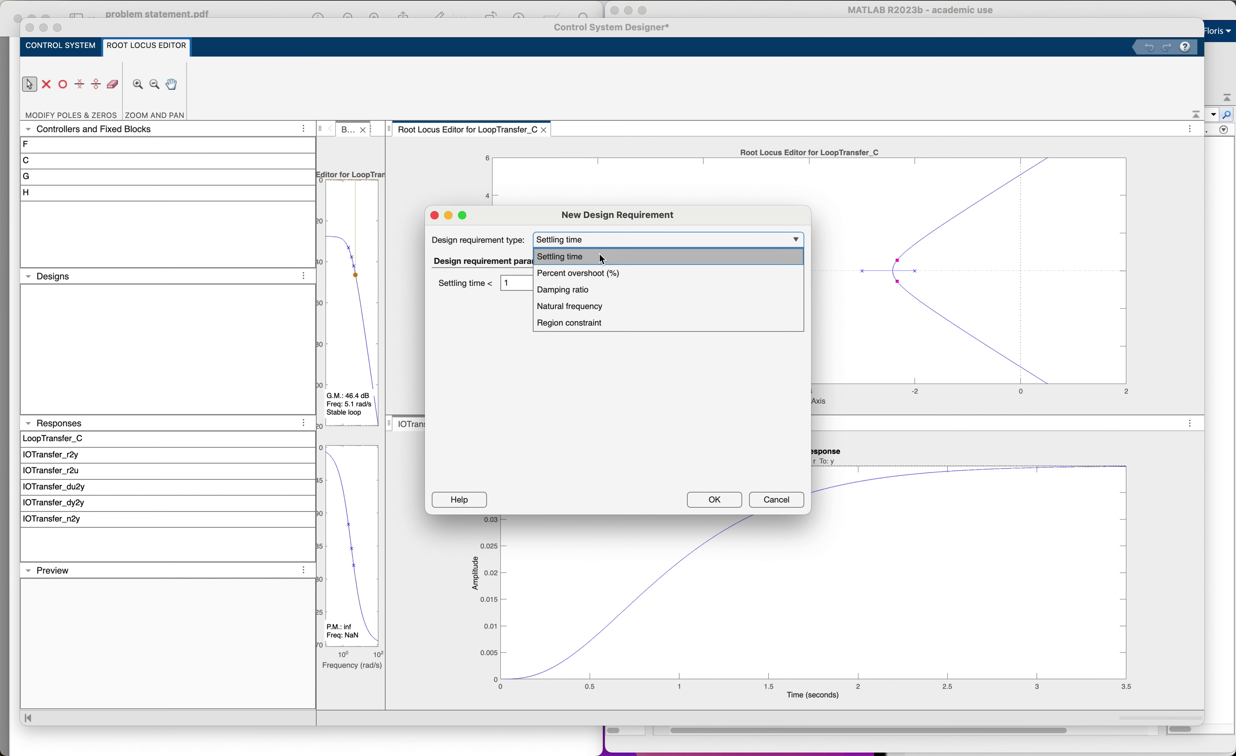
pyautogui.click(614, 282)
pyautogui.moveTo(632, 282); pyautogui.dragTo(502, 281)
pyautogui.write('5')
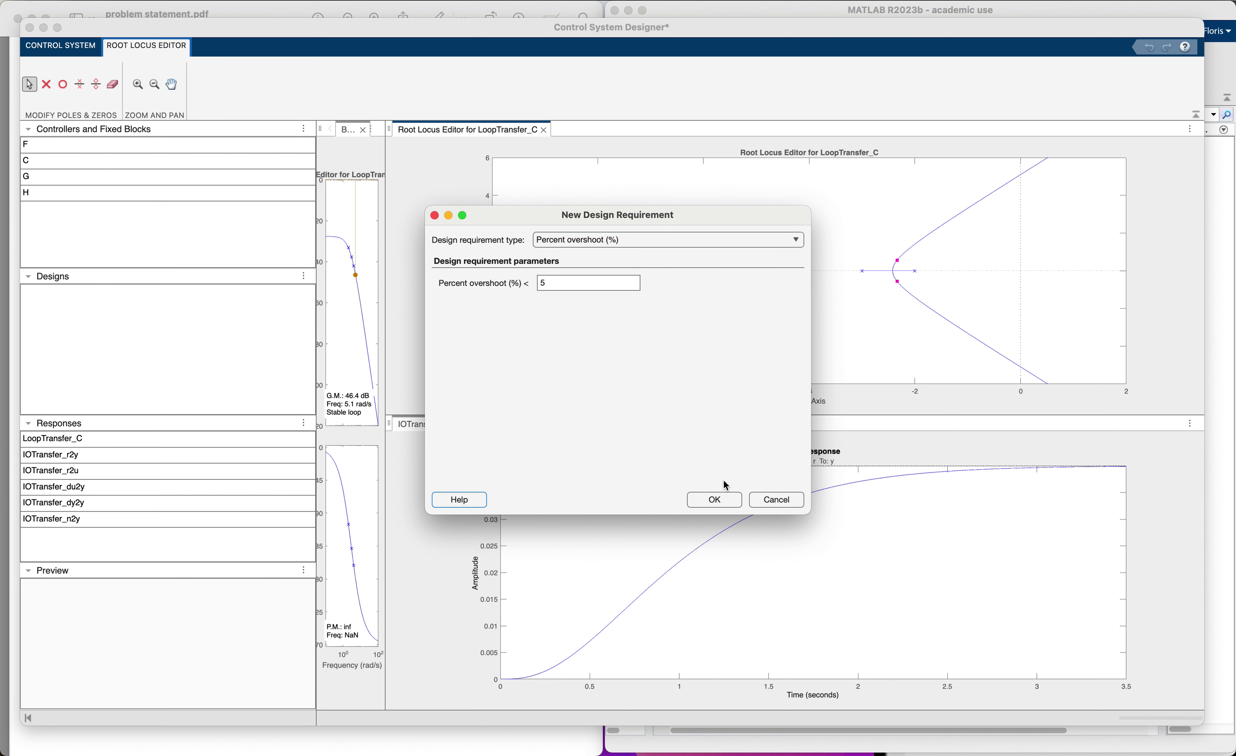
pyautogui.click(714, 500)
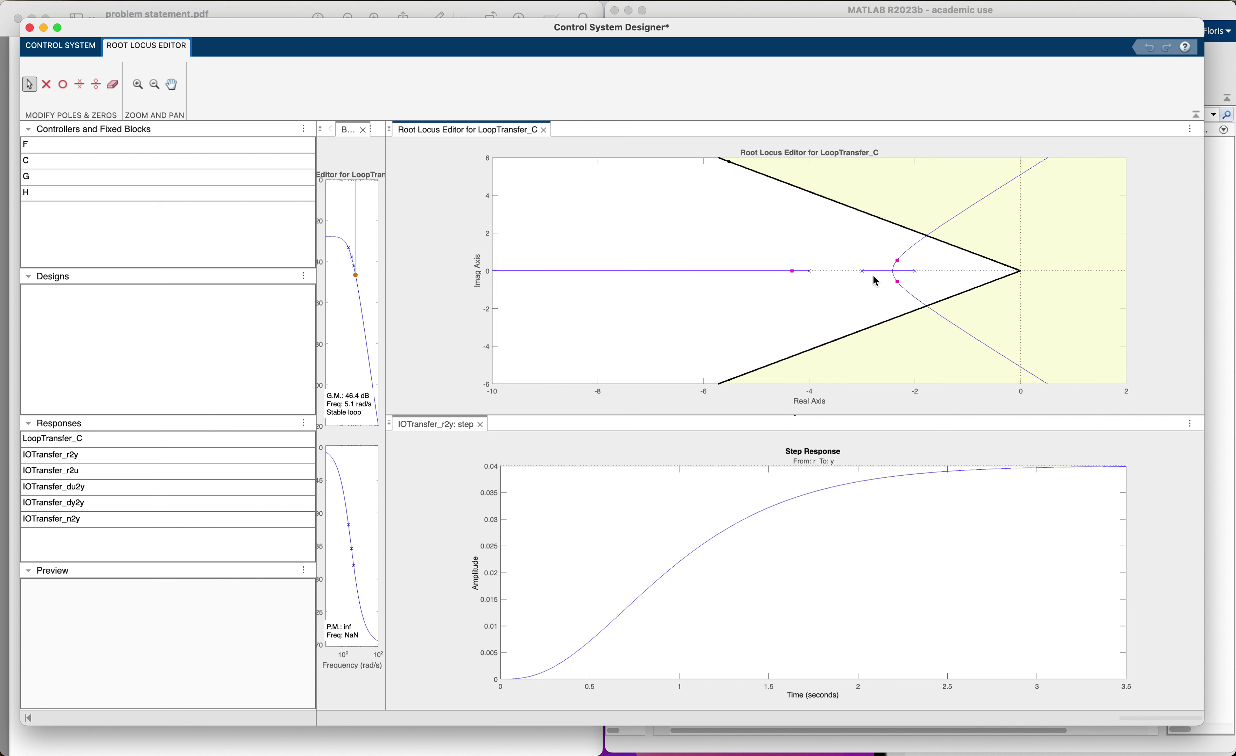
pyautogui.click(821, 560)
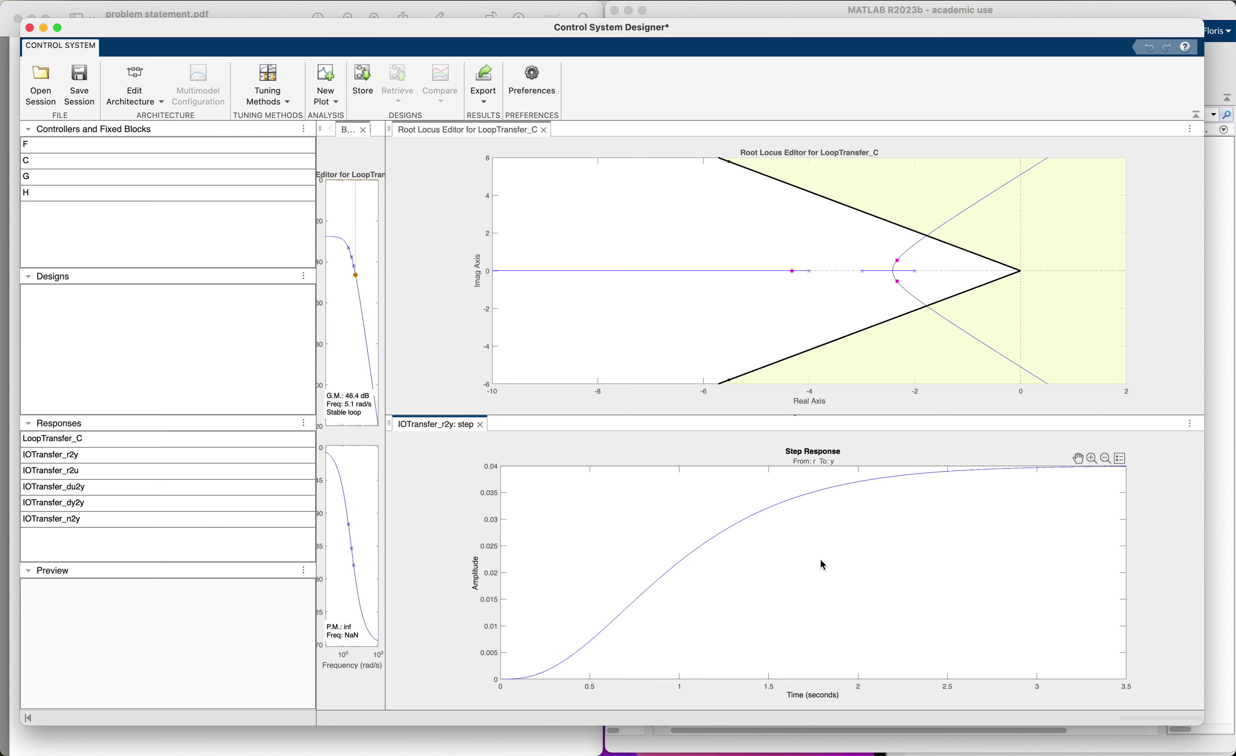
pyautogui.rightClick(822, 564)
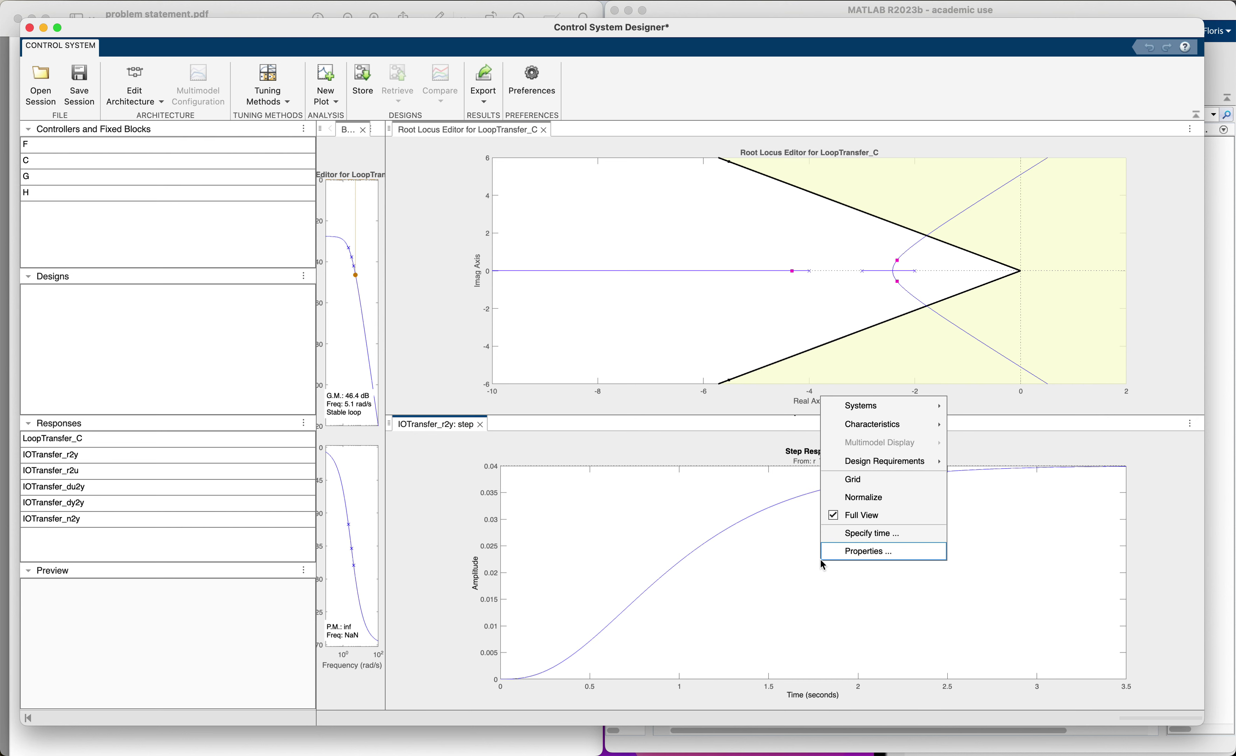
pyautogui.moveTo(913, 460)
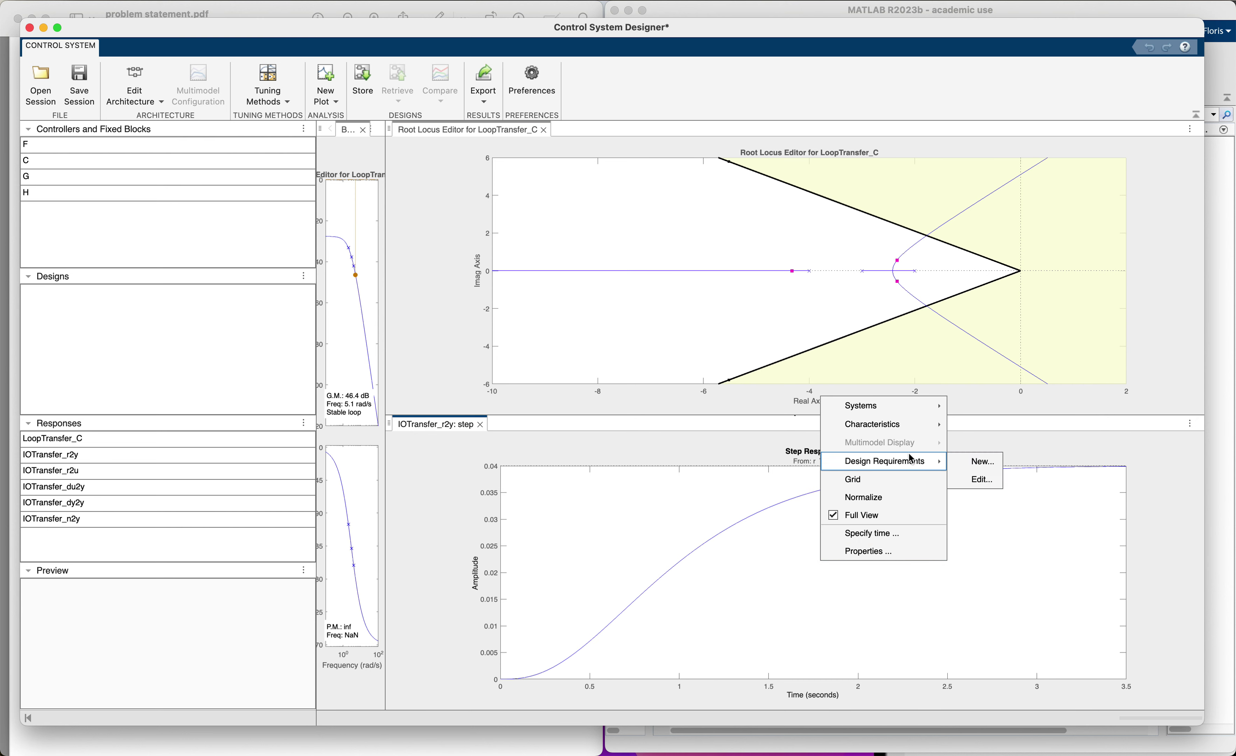
pyautogui.click(979, 462)
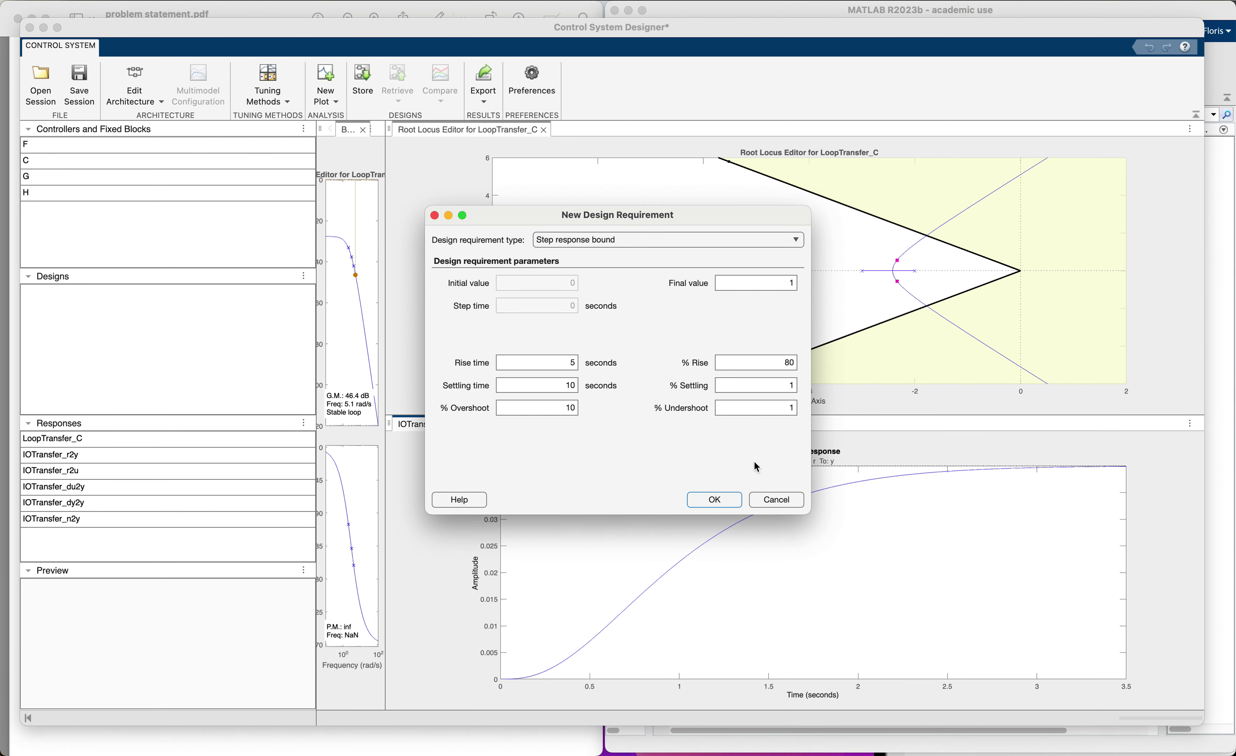
pyautogui.click(780, 499)
# Show the Settling Time characteristic on the step response plot and make the root locus plot active.
pyautogui.rightClick(830, 559)
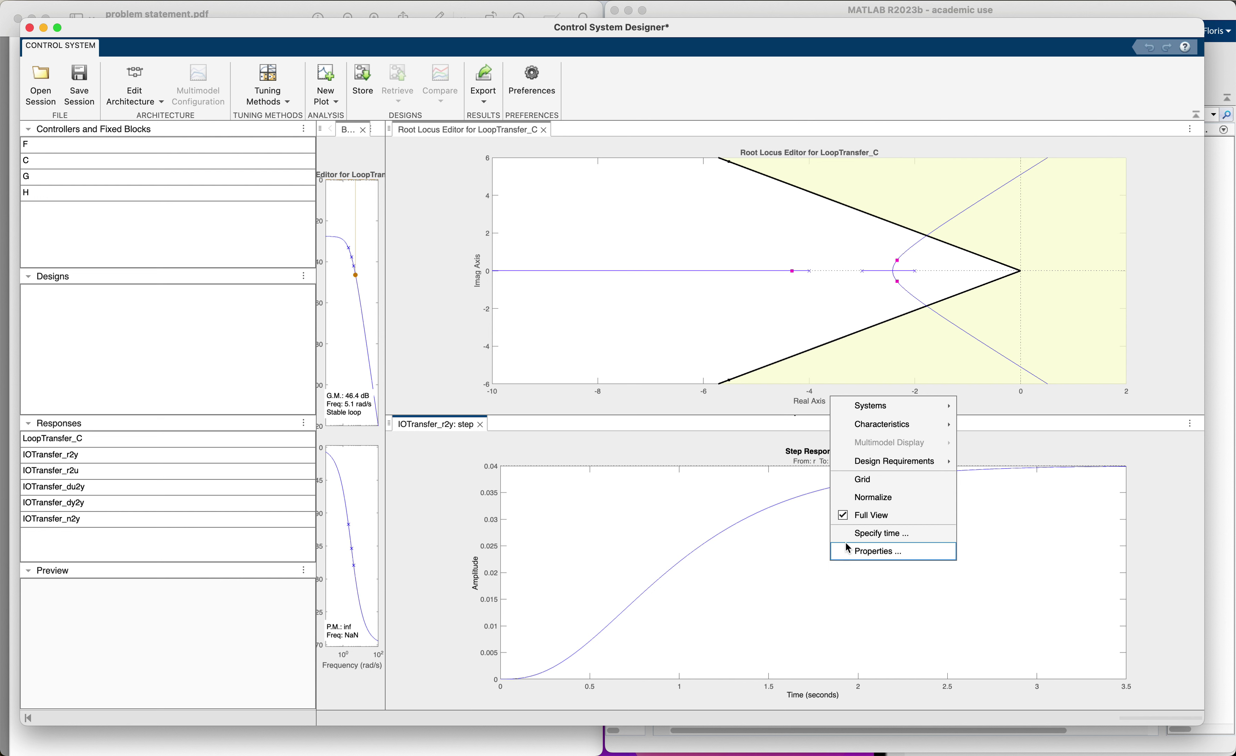
pyautogui.moveTo(910, 465)
pyautogui.moveTo(906, 431)
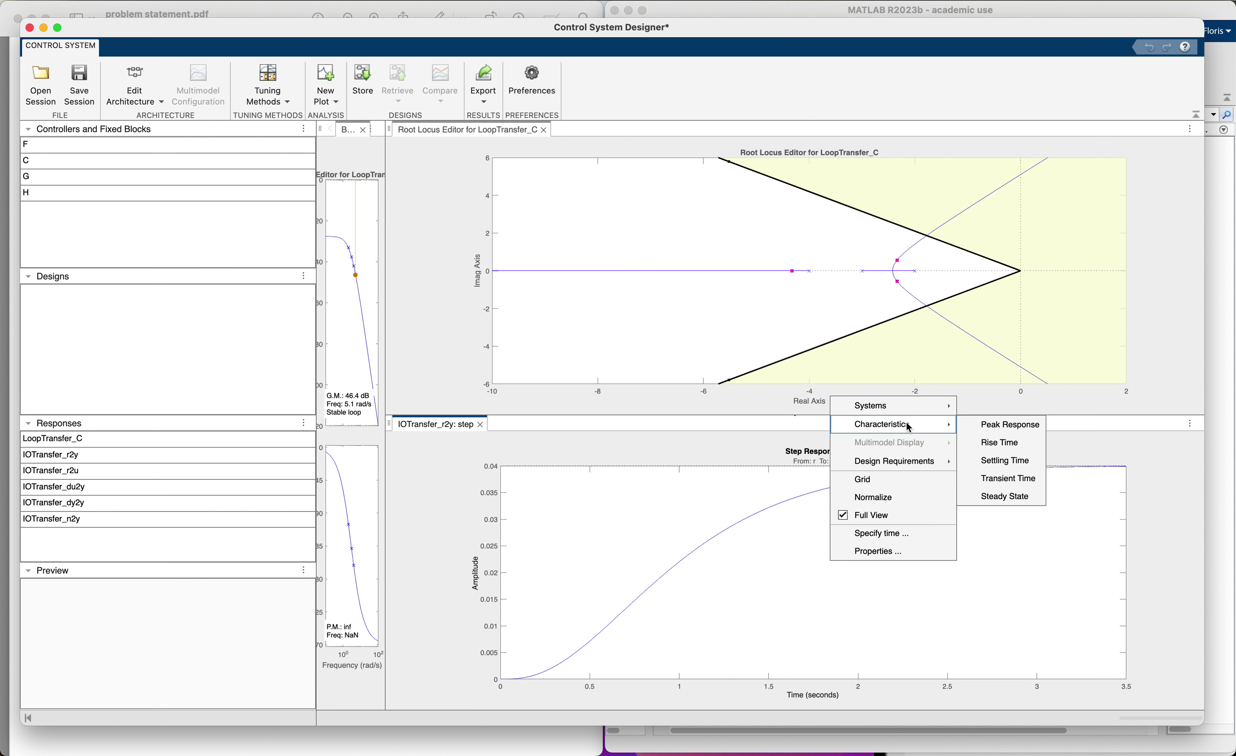
pyautogui.click(1002, 461)
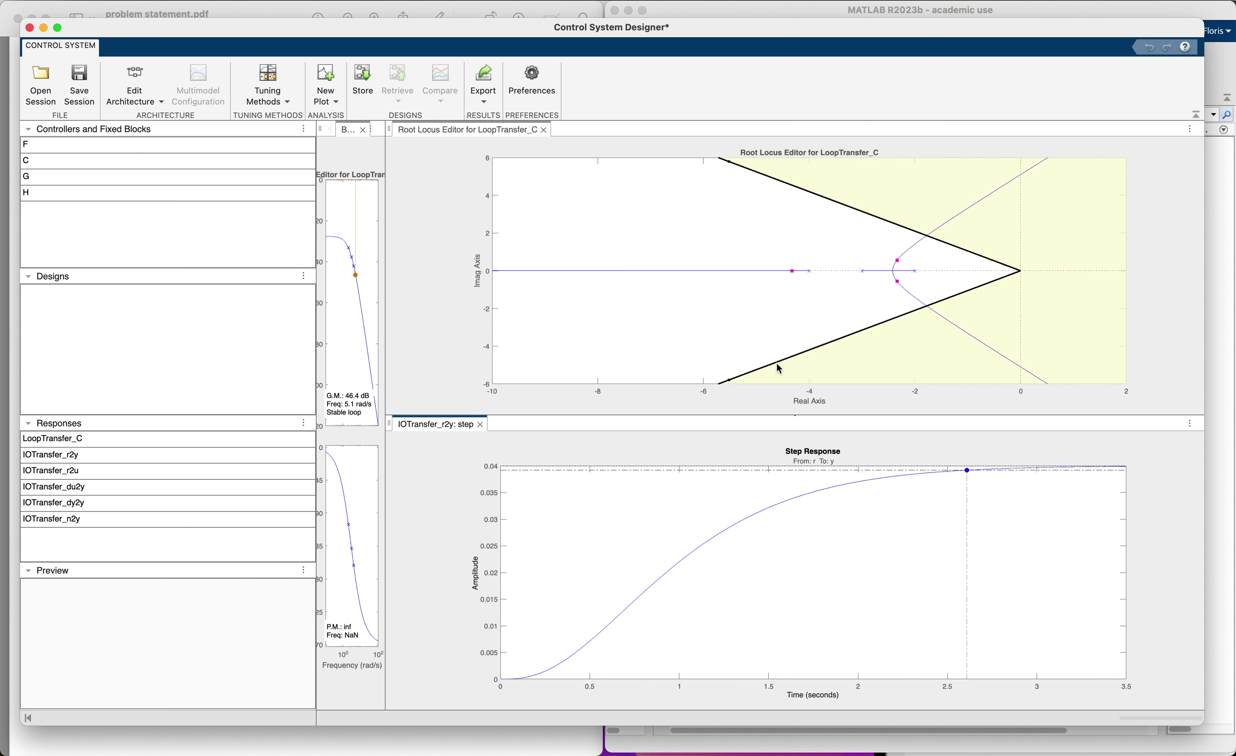
pyautogui.click(738, 343)
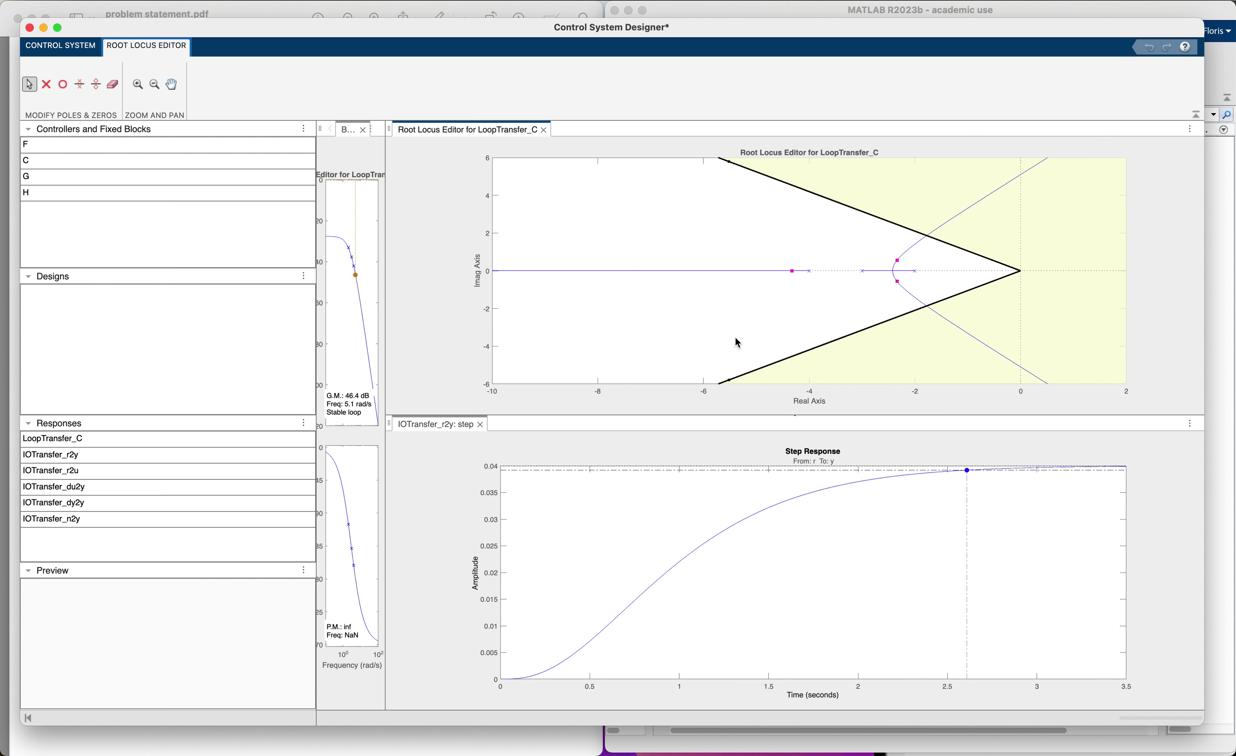
# Show the Steady State characteristic on the step response plot and inspect its final value.
pyautogui.moveTo(1054, 538)
pyautogui.rightClick(1036, 567)
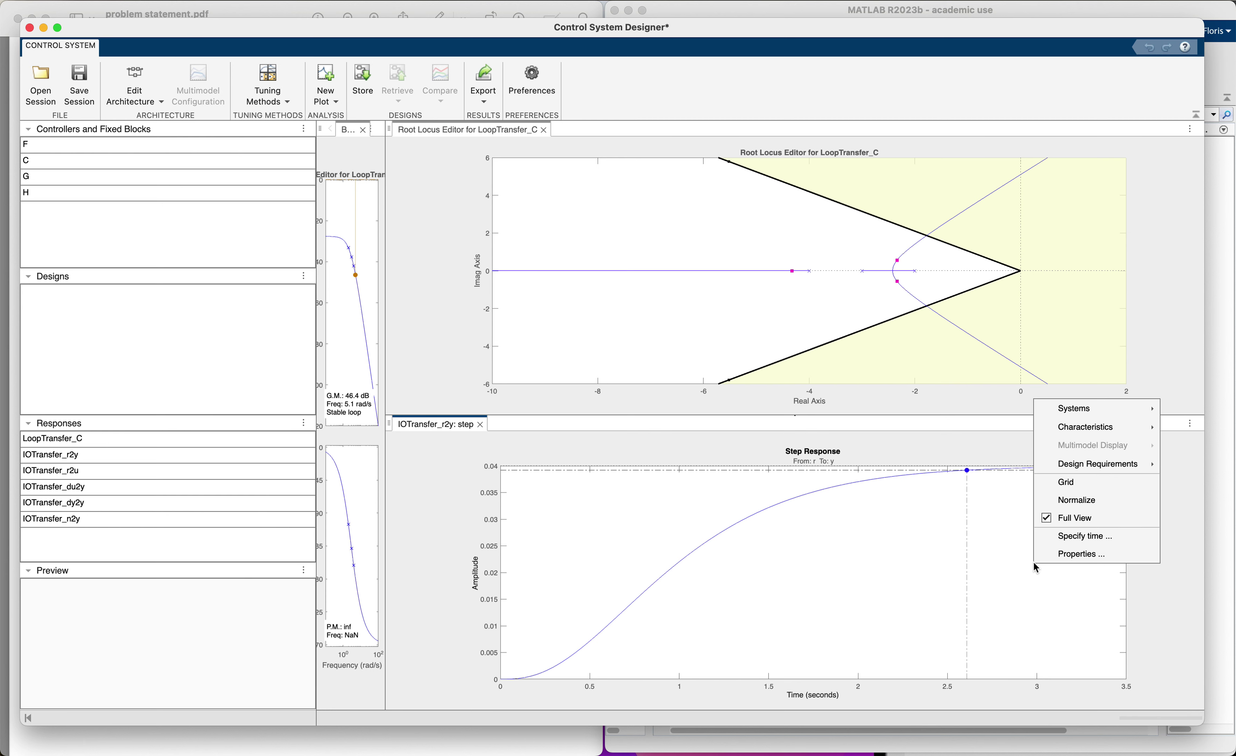
pyautogui.moveTo(1090, 435)
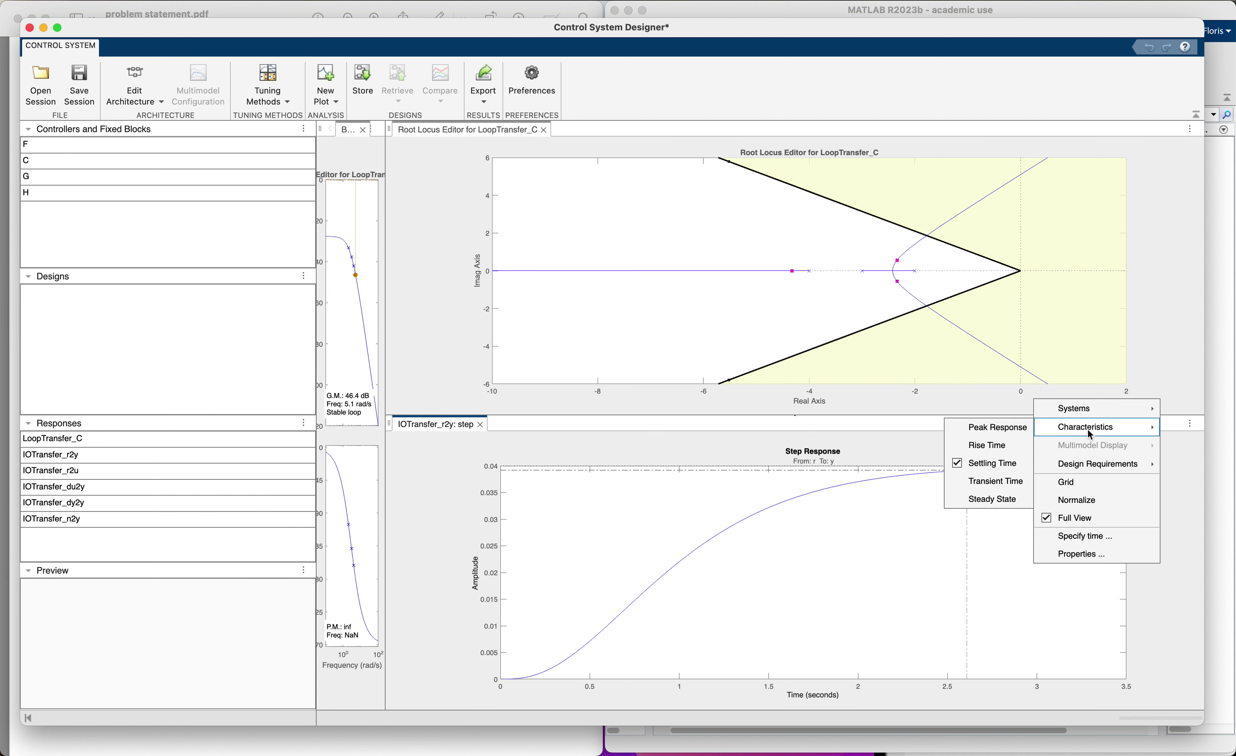
pyautogui.click(1002, 499)
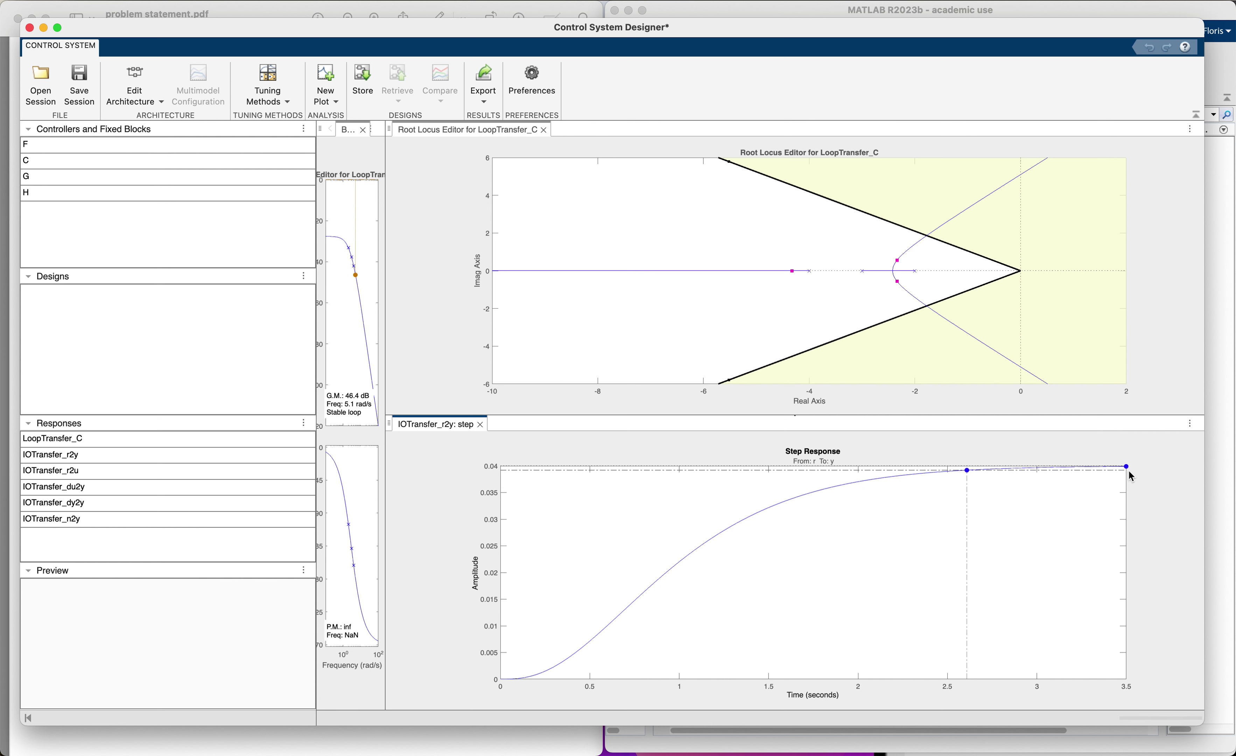
pyautogui.moveTo(1128, 471)
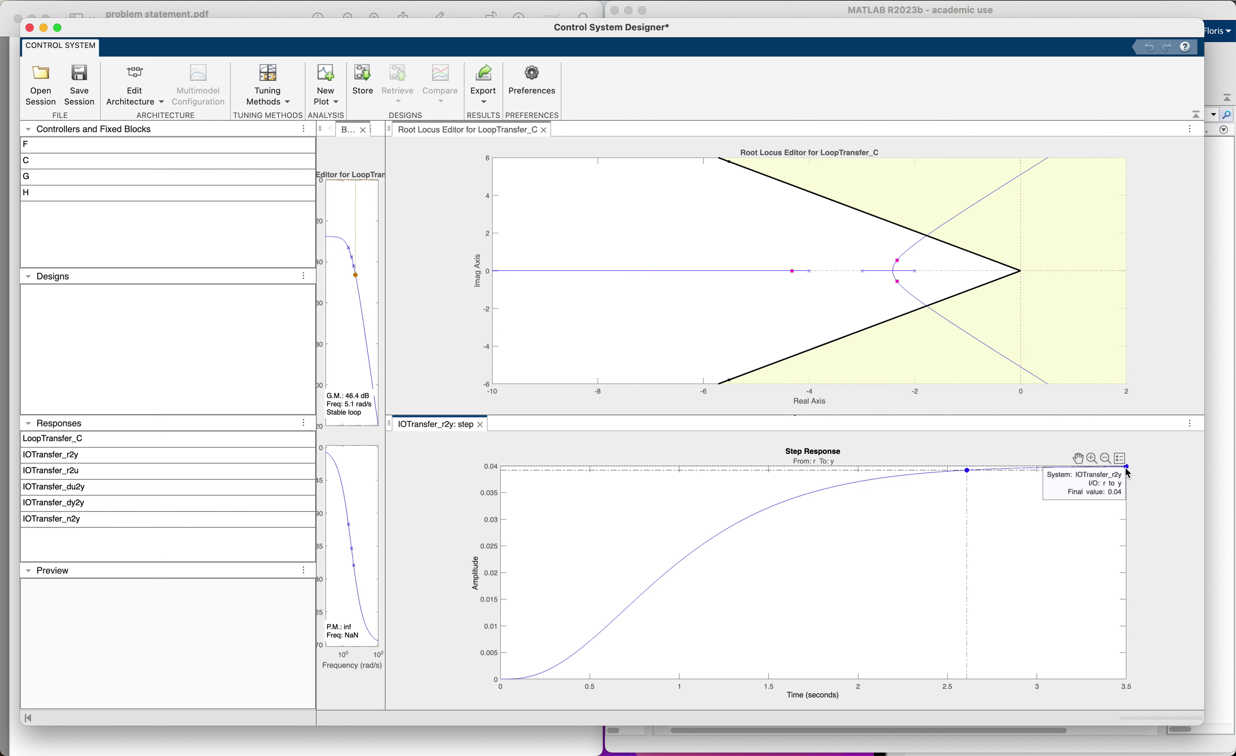
# Open compensator C for editing from the root locus plot and add an integrator and a real zero.
pyautogui.click(699, 303)
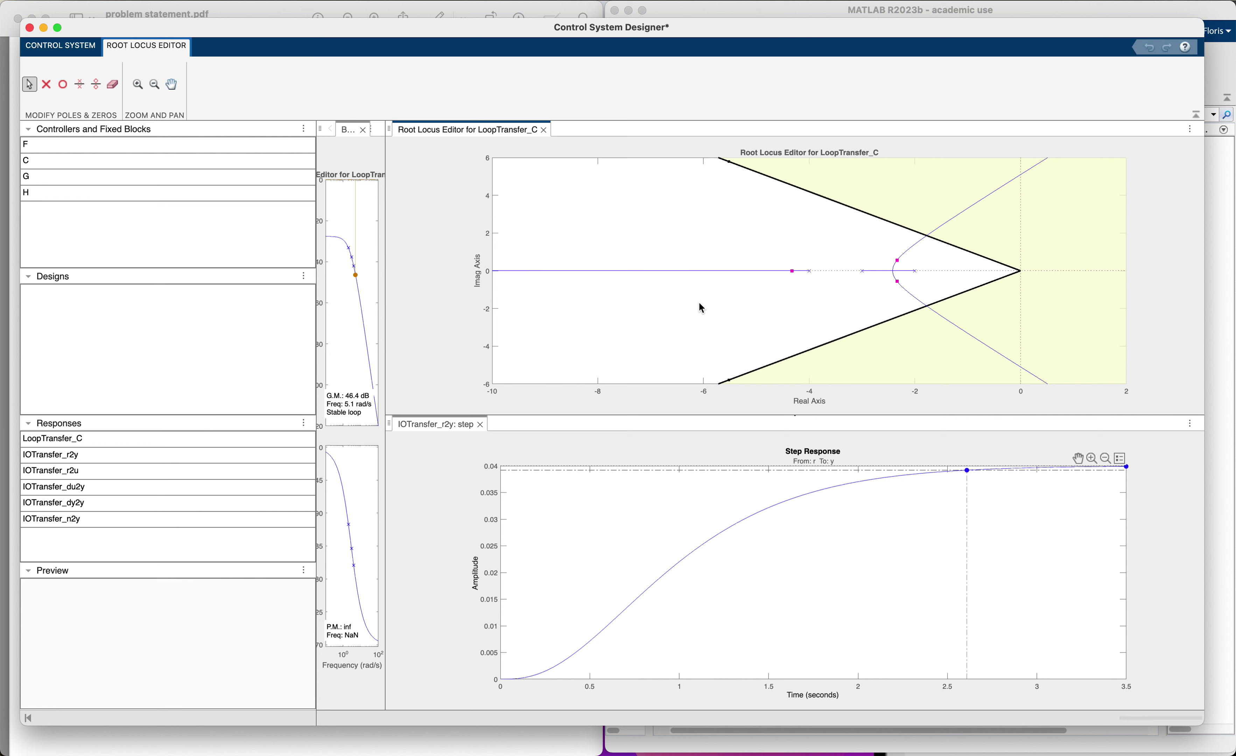
pyautogui.rightClick(700, 307)
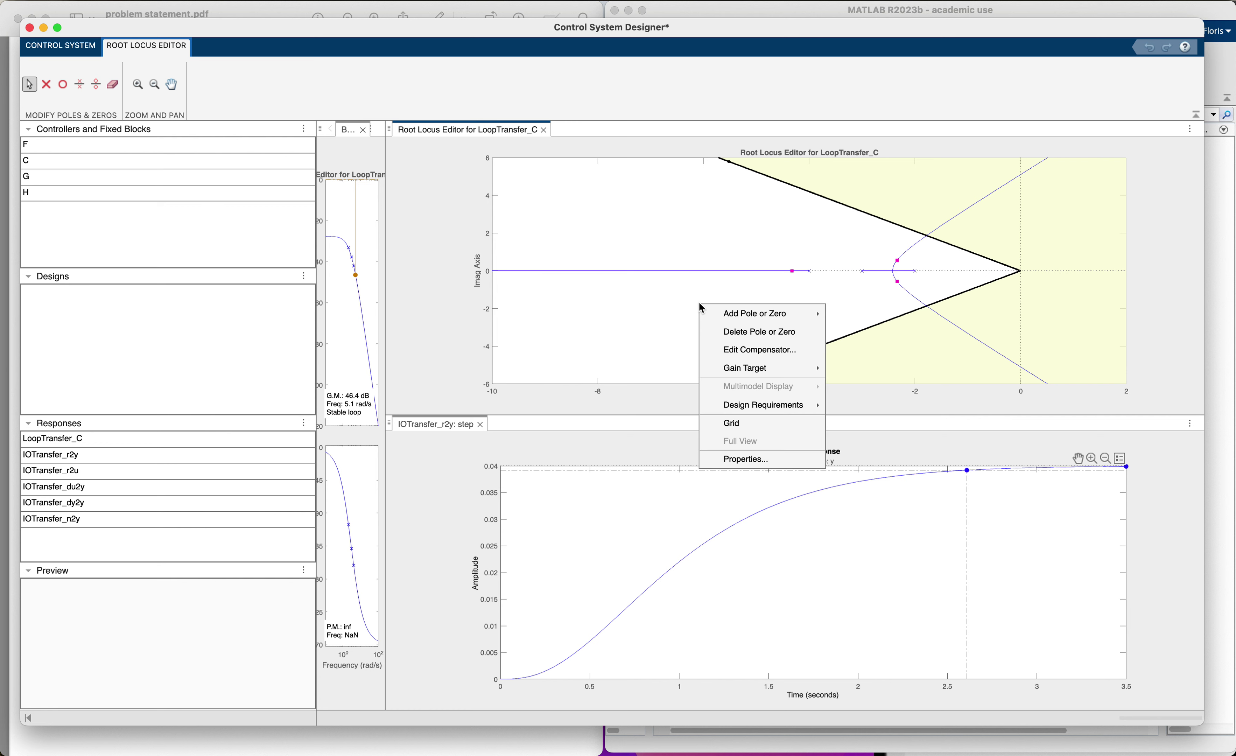
pyautogui.click(756, 355)
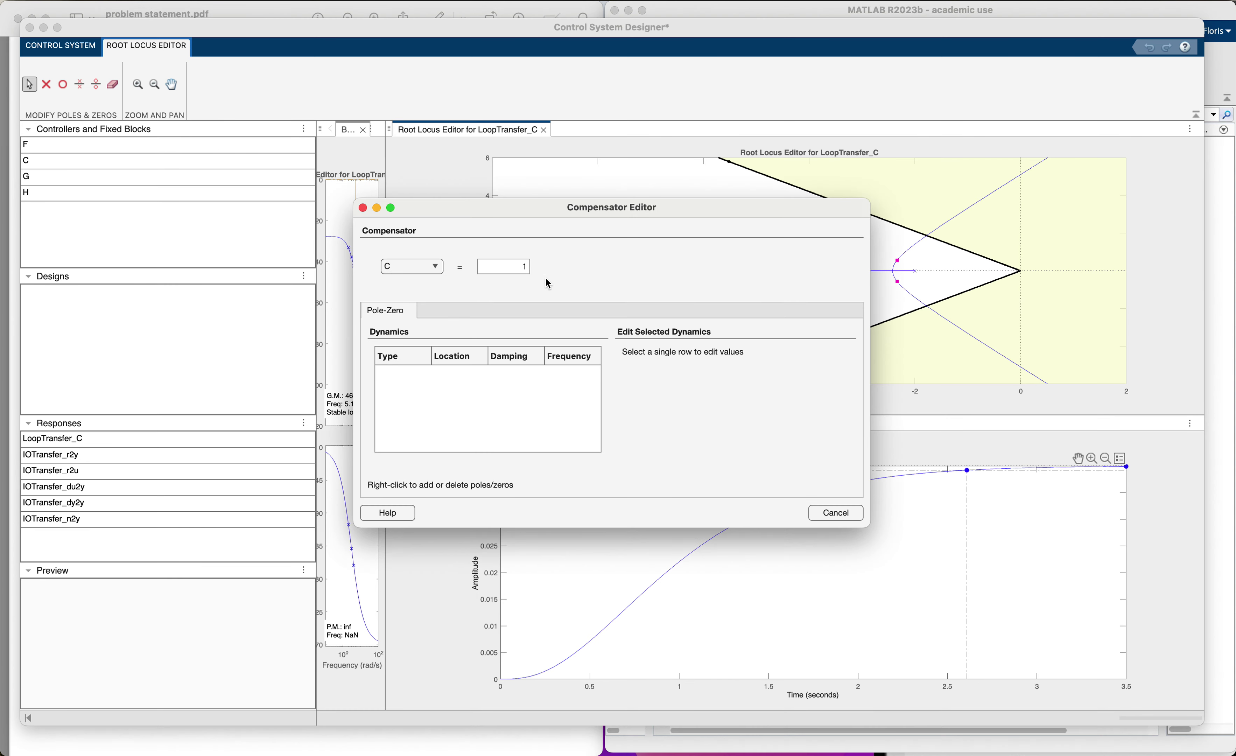
pyautogui.rightClick(485, 417)
pyautogui.moveTo(515, 429)
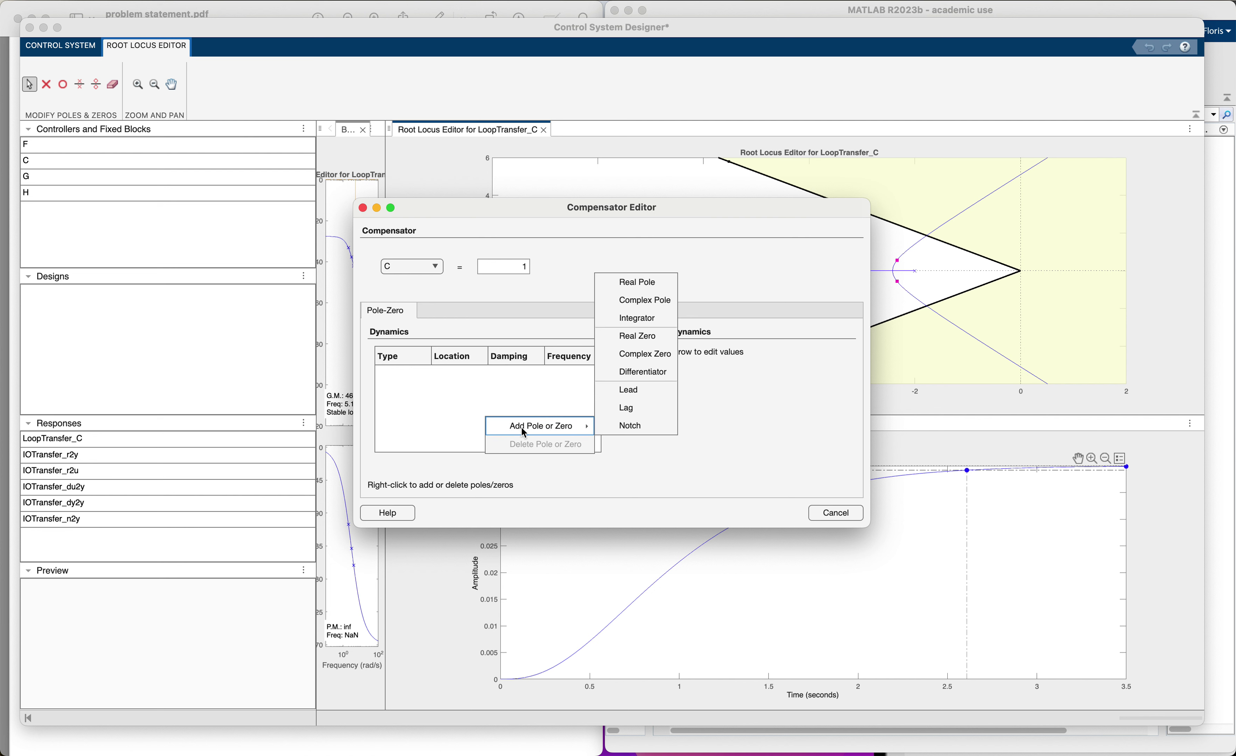
pyautogui.click(647, 318)
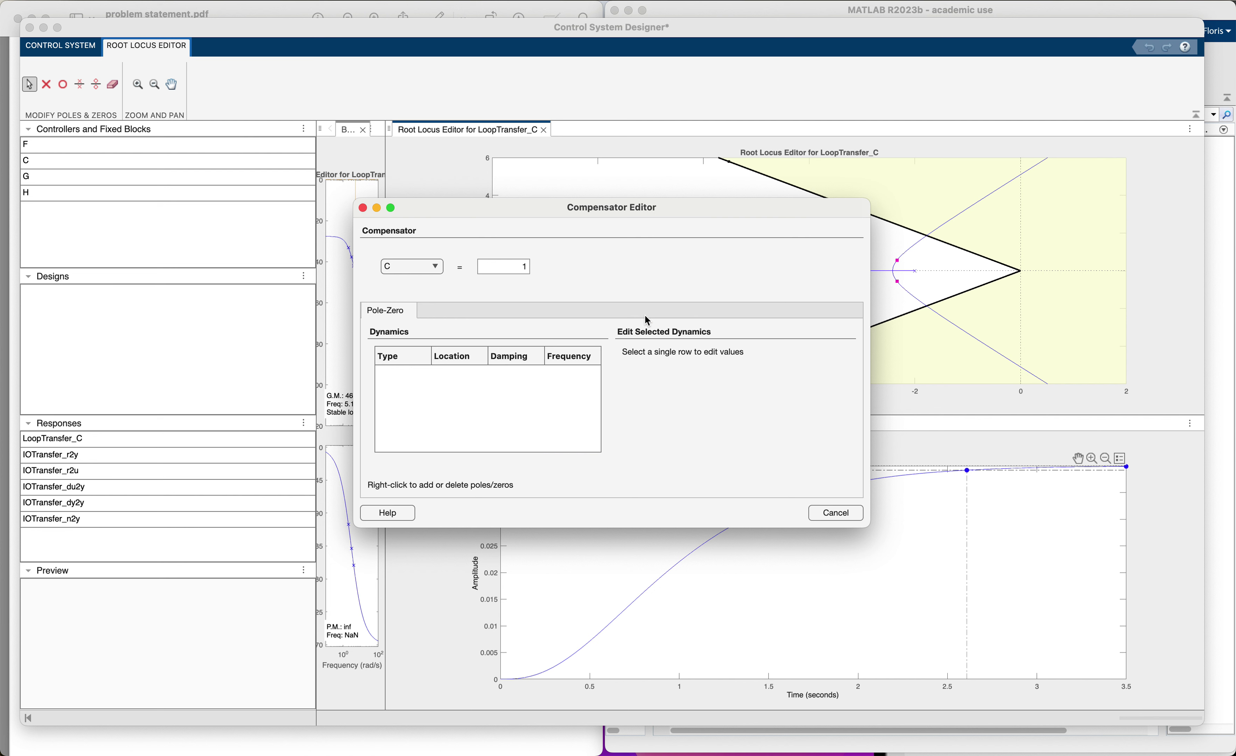
pyautogui.rightClick(515, 434)
pyautogui.moveTo(583, 446)
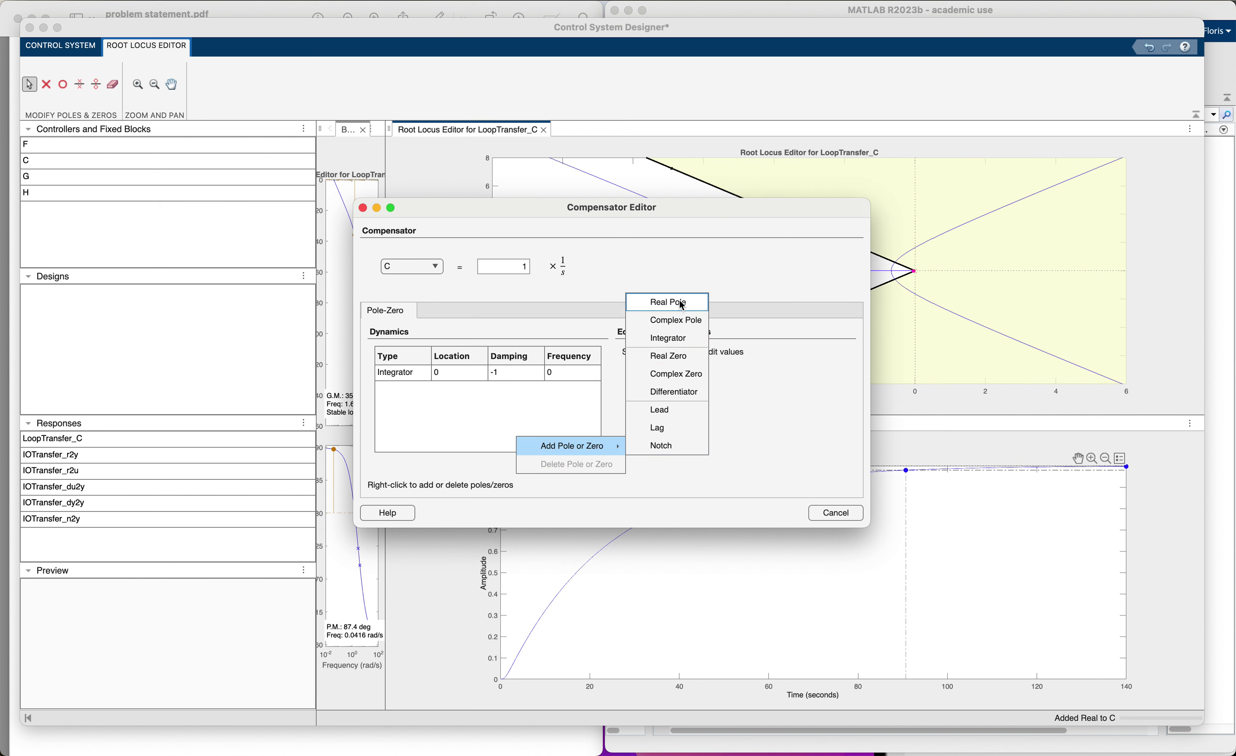
pyautogui.click(669, 356)
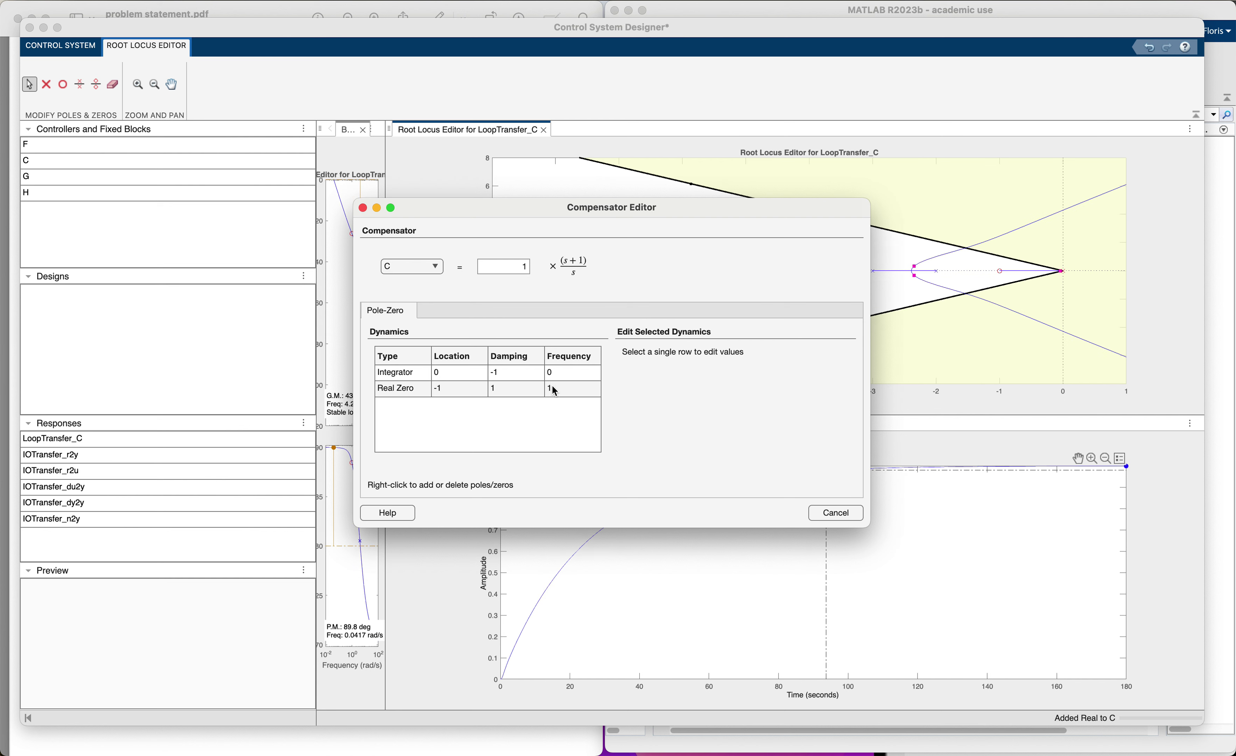
# Set the location of the compensator's real zero to -0.25.
pyautogui.click(461, 389)
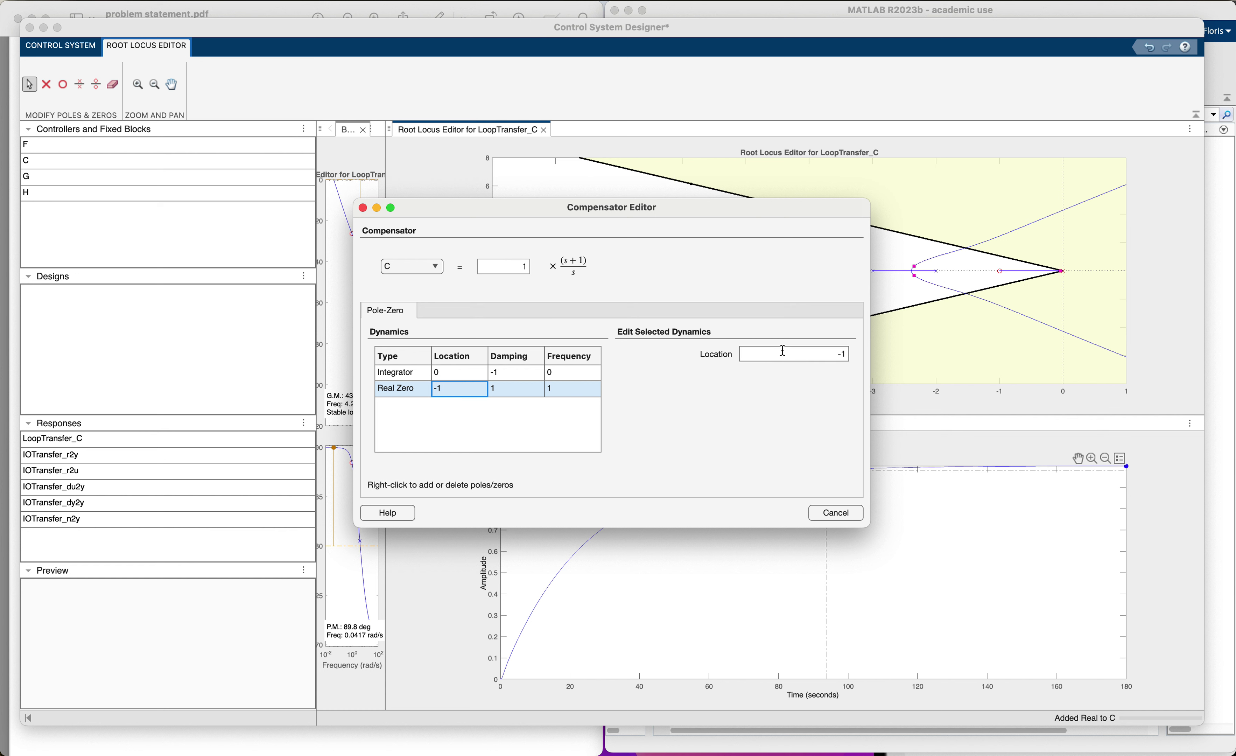
pyautogui.click(832, 349)
pyautogui.click(841, 354)
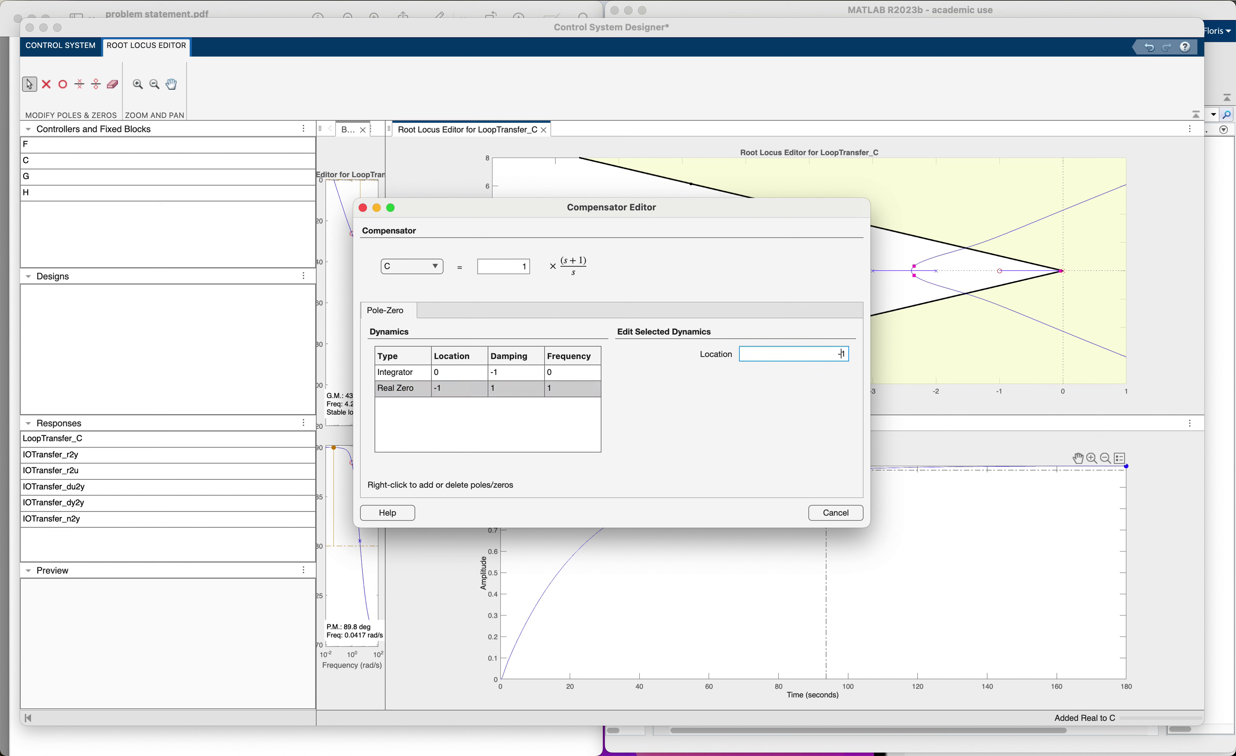
pyautogui.press('BackSpace')
pyautogui.write('0.25')
pyautogui.press('Return')
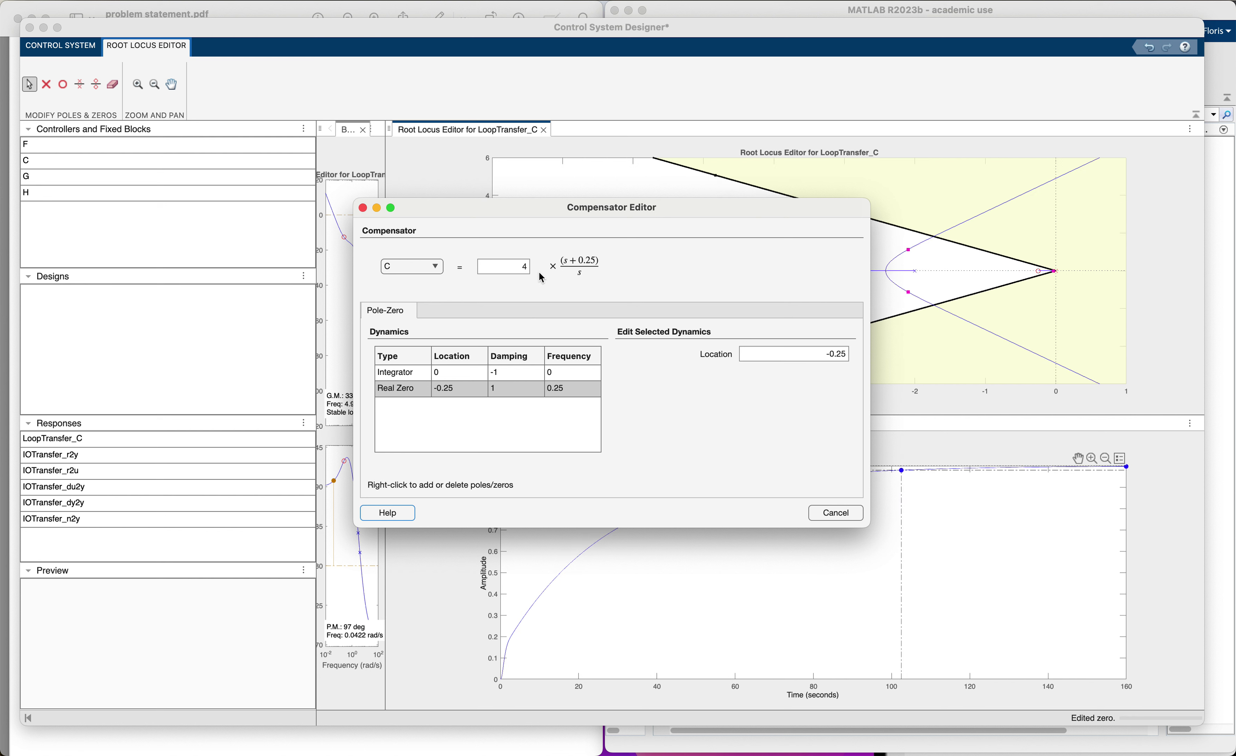
# Set the compensator gain to 0.375 and close the Compensator Editor.
pyautogui.doubleClick(515, 266)
pyautogui.write('0.375')
pyautogui.press('Tab')
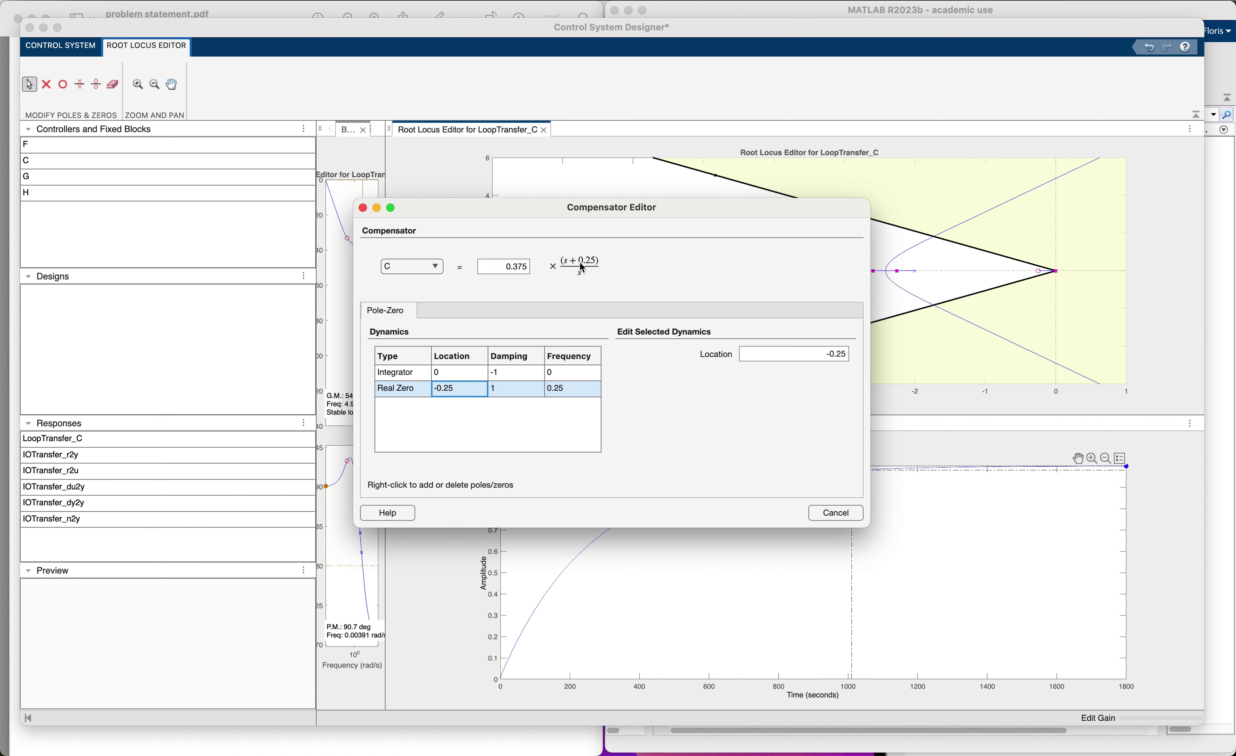
pyautogui.click(363, 208)
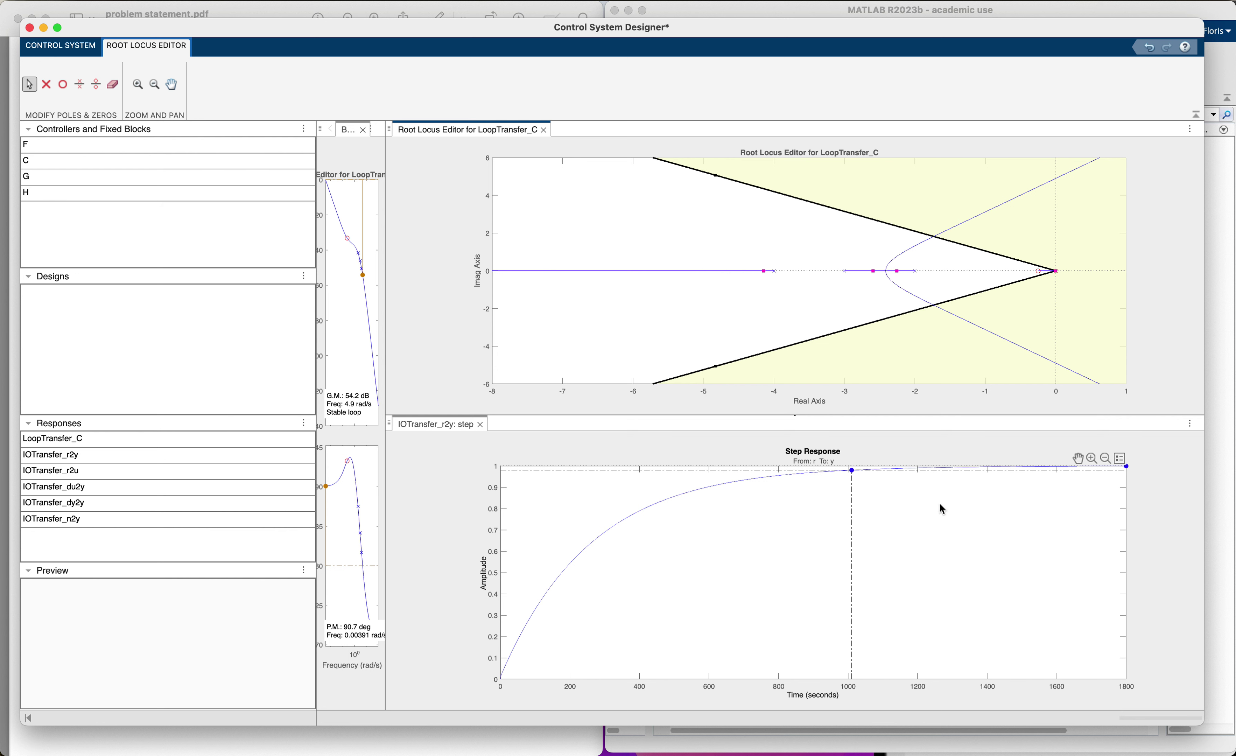
# Raise the loop gain by moving the complex closed-loop poles along the root locus to the 5% overshoot boundary, at about -1.75 ± 1.8i.
pyautogui.moveTo(1128, 474)
pyautogui.moveTo(897, 272)
pyautogui.mouseDown()
pyautogui.moveTo(885, 272)
pyautogui.moveTo(892, 252)
pyautogui.moveTo(892, 282)
pyautogui.mouseUp()
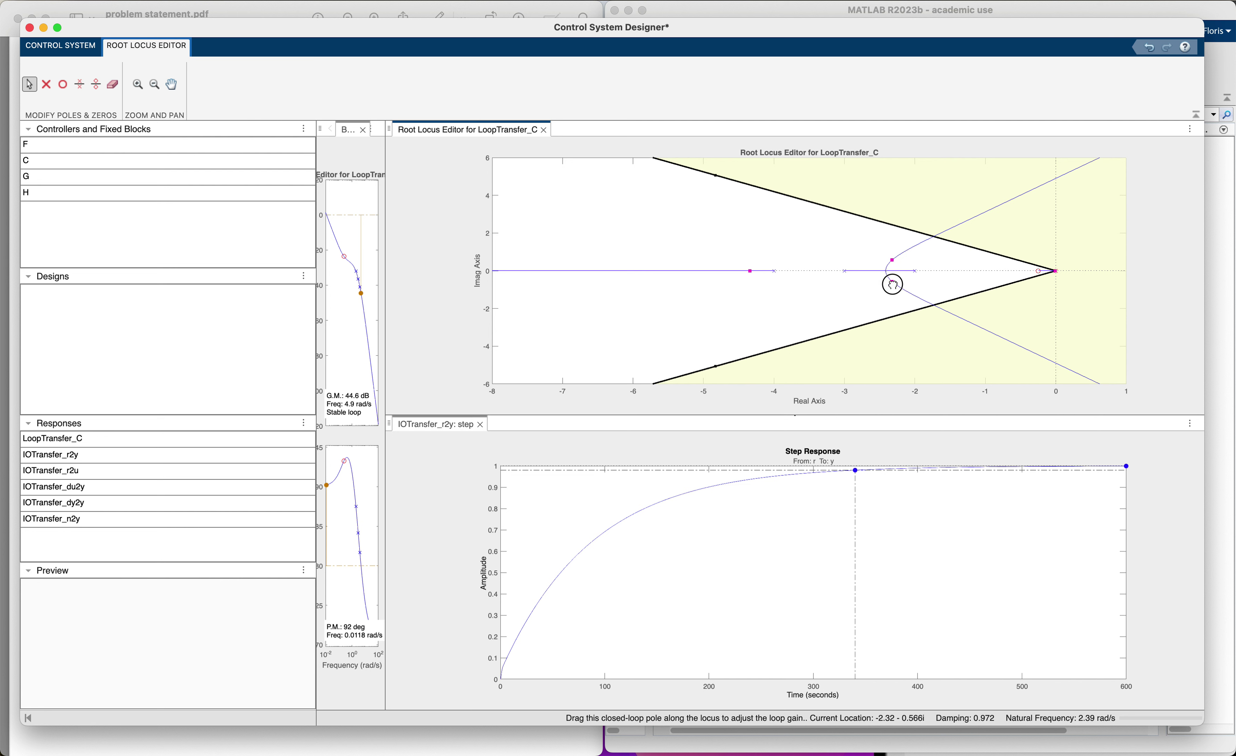
pyautogui.moveTo(892, 282); pyautogui.dragTo(903, 290)
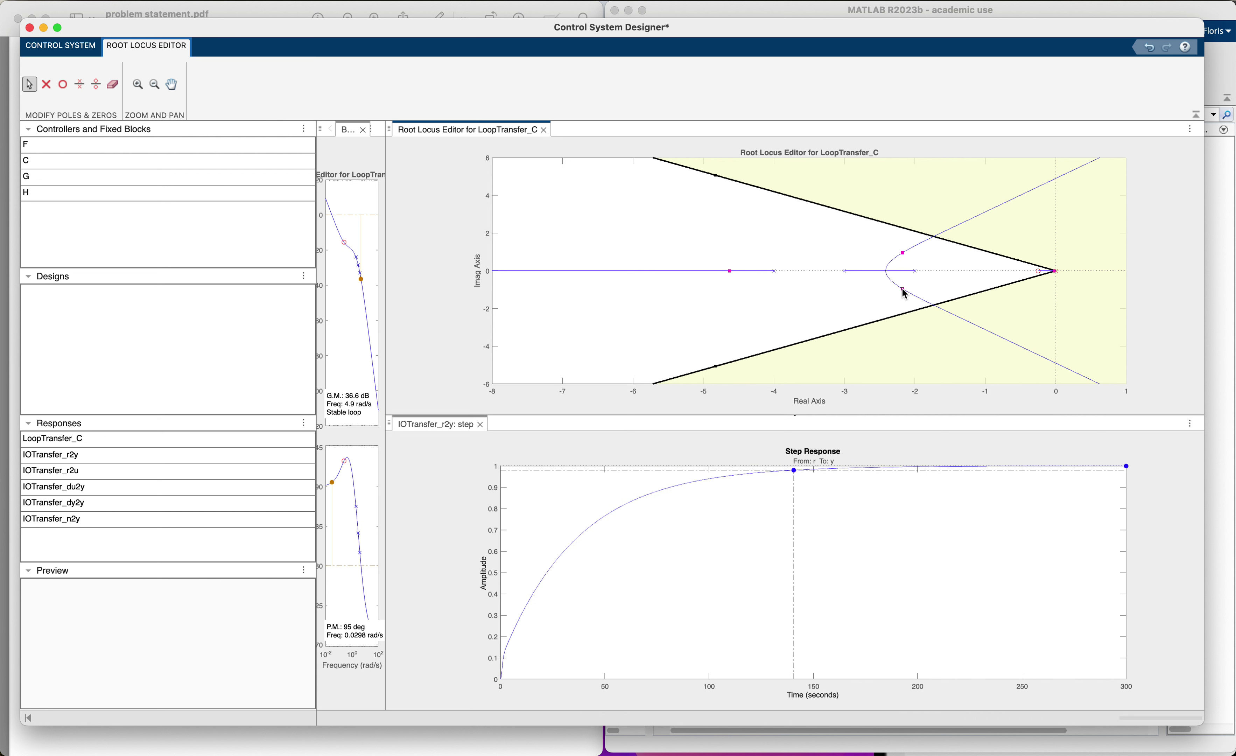
pyautogui.click(903, 290)
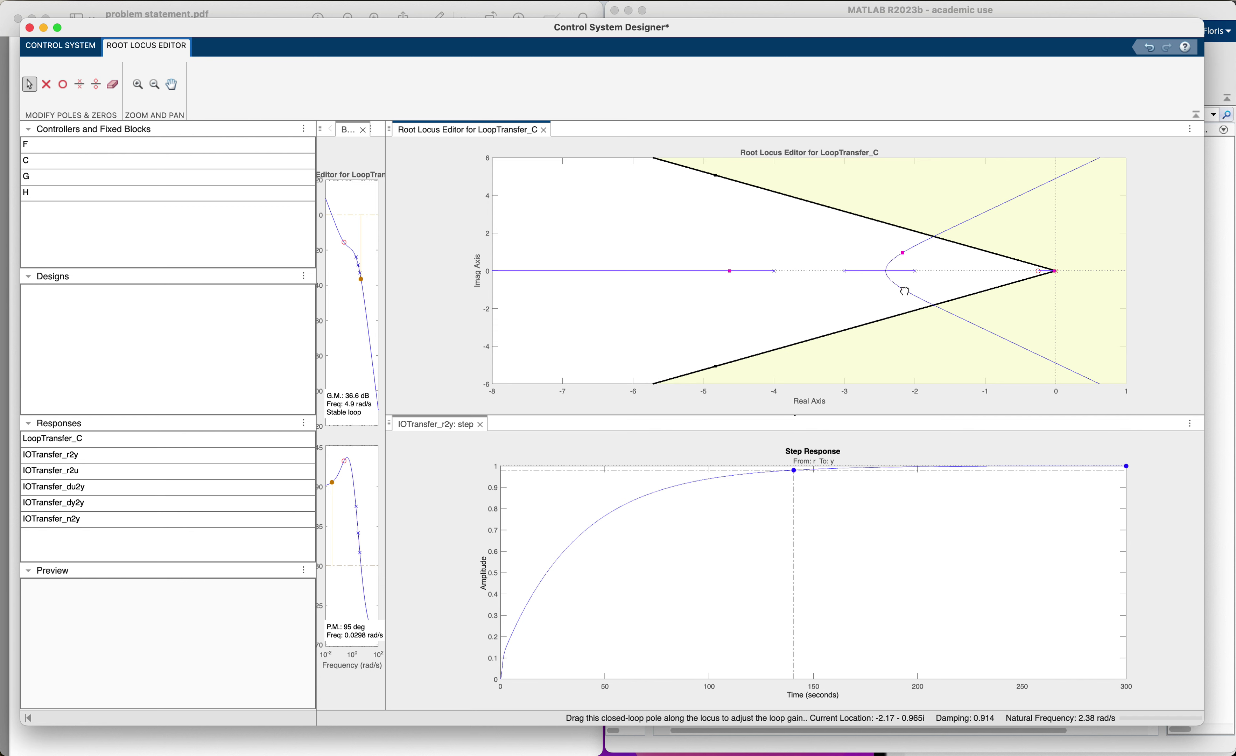
pyautogui.click(903, 290)
pyautogui.moveTo(903, 291); pyautogui.dragTo(932, 305)
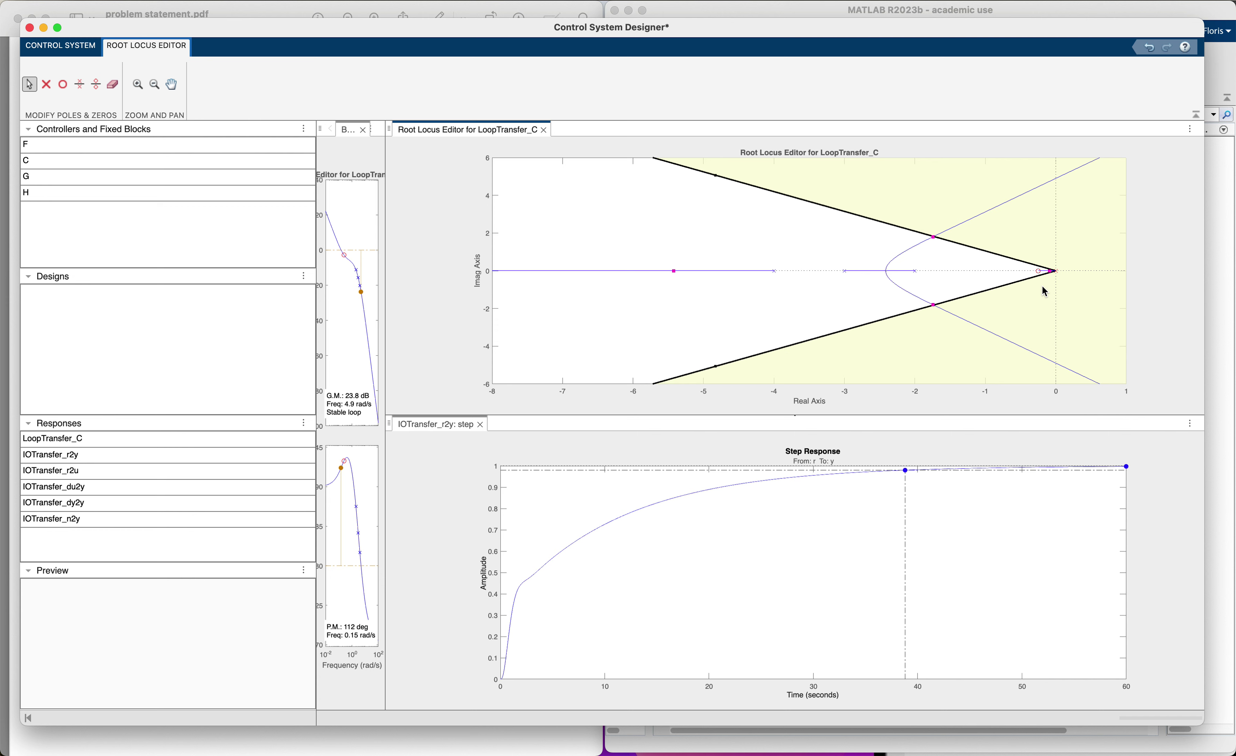
# Move the compensator zero to about -1.3 on the real axis and bring the complex closed-loop poles back to the 5% overshoot boundary.
pyautogui.moveTo(1037, 271); pyautogui.dragTo(992, 276)
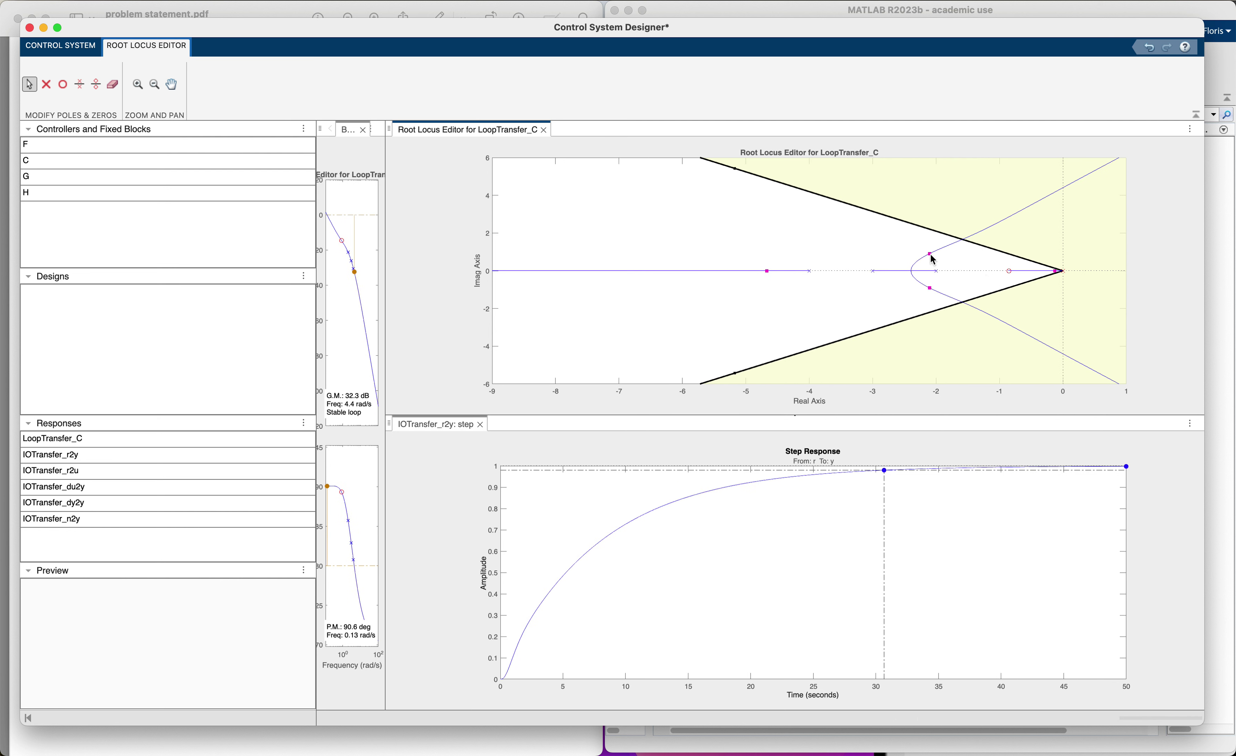
pyautogui.moveTo(928, 254); pyautogui.dragTo(951, 244)
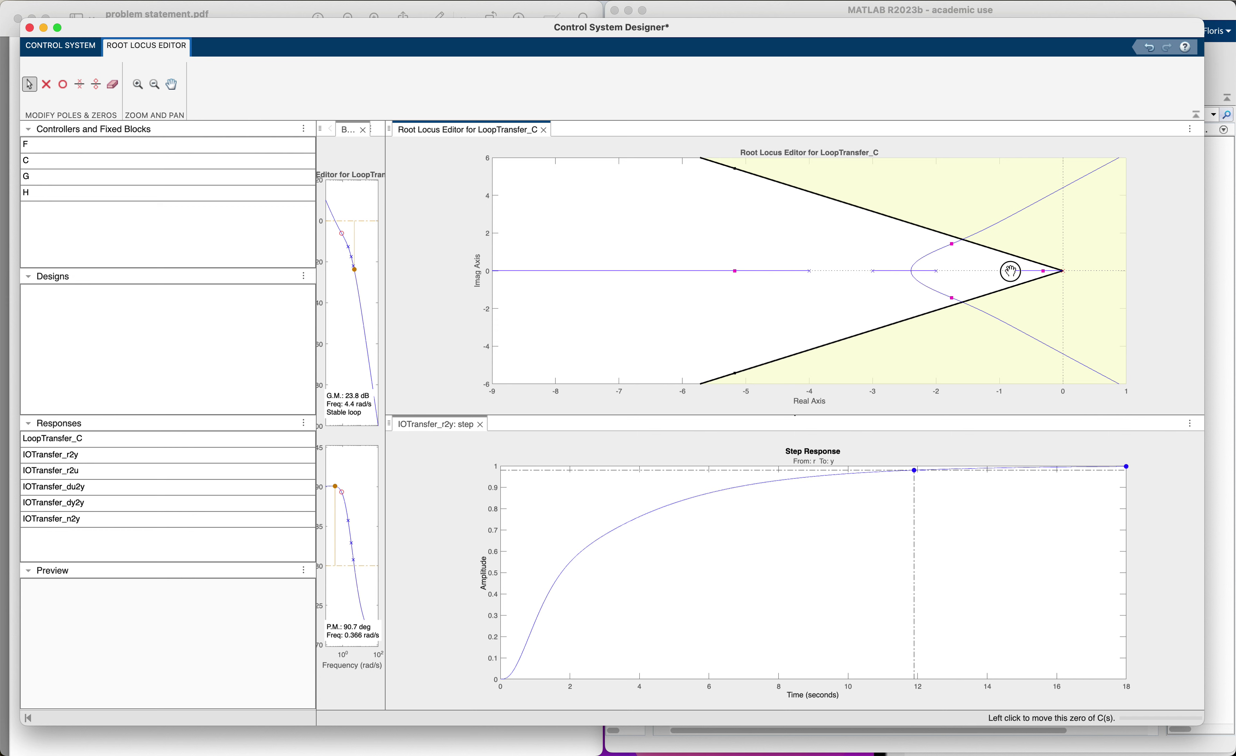
pyautogui.moveTo(1008, 272); pyautogui.dragTo(932, 255)
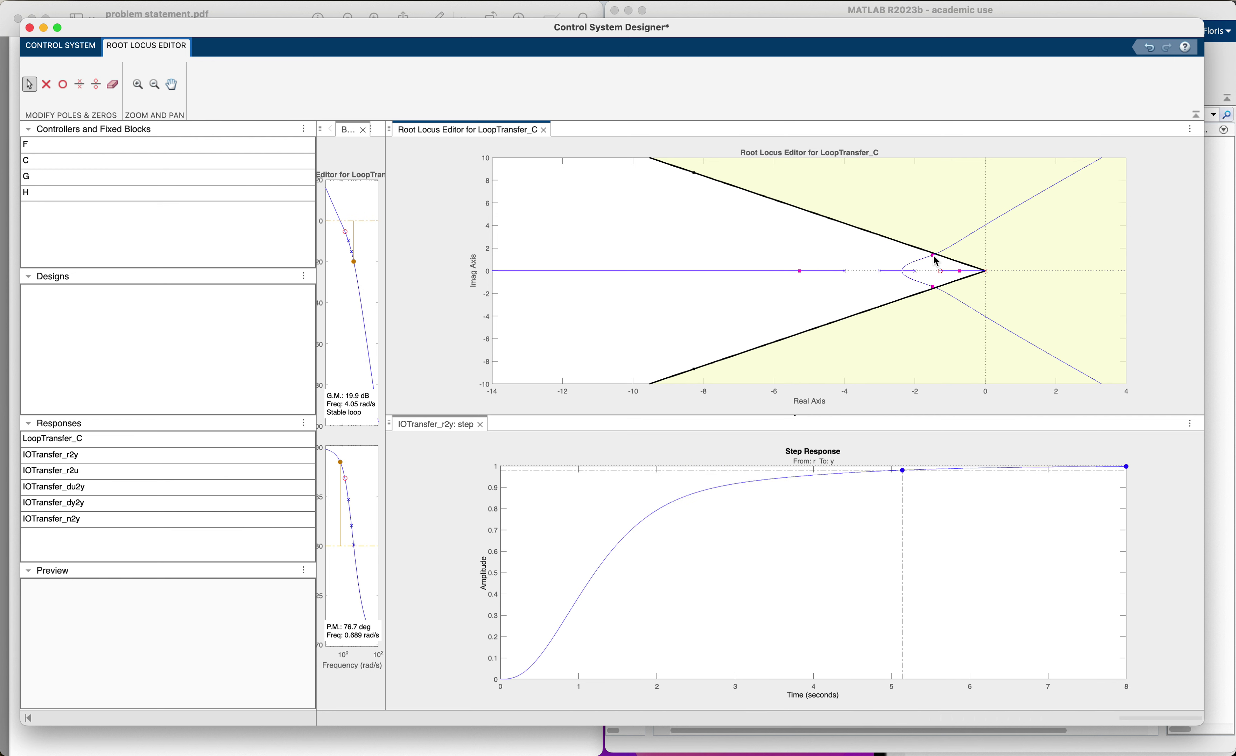
pyautogui.moveTo(931, 258); pyautogui.dragTo(936, 255)
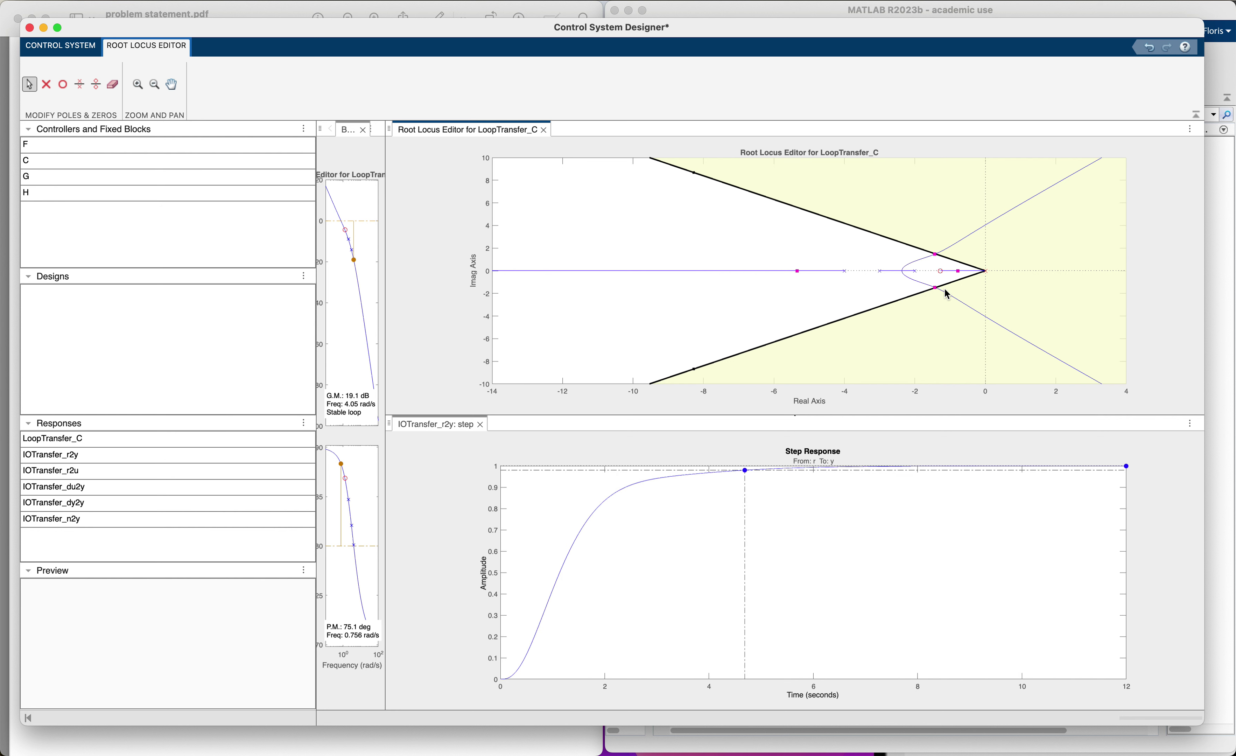